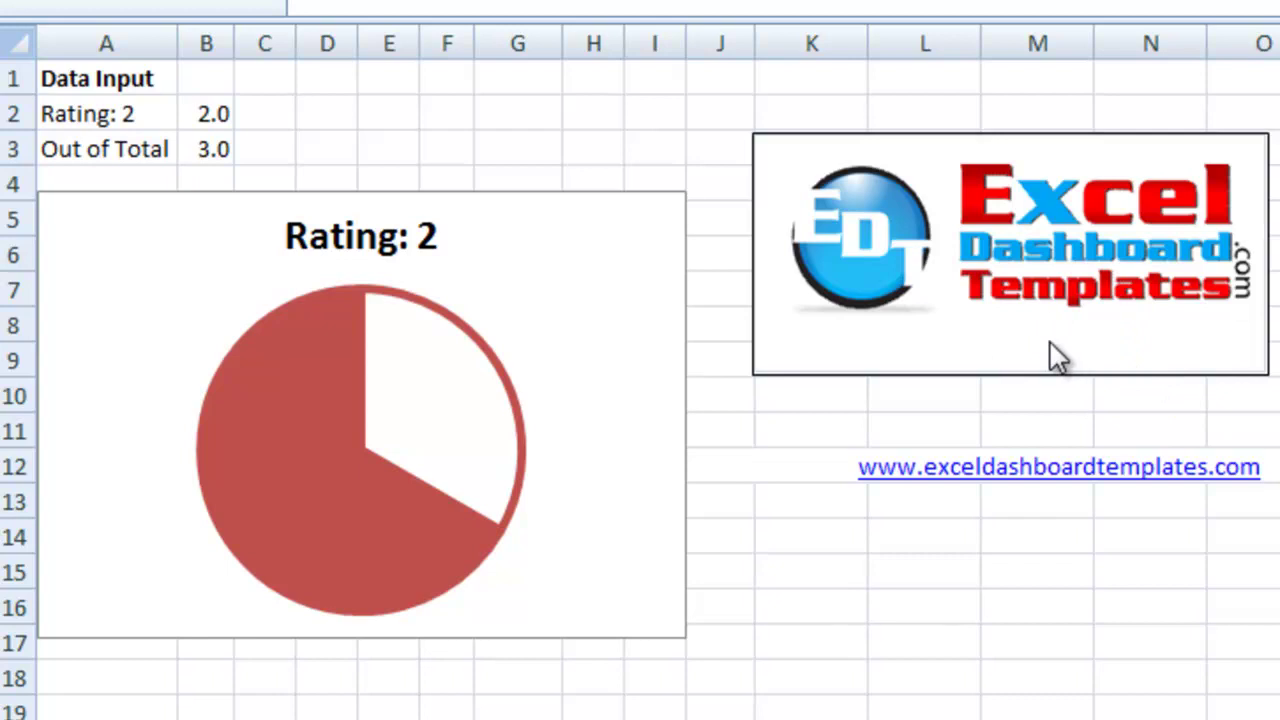
Check the rating and total cells, then enter a rating of 1.5 in B2
left_click(205, 125)
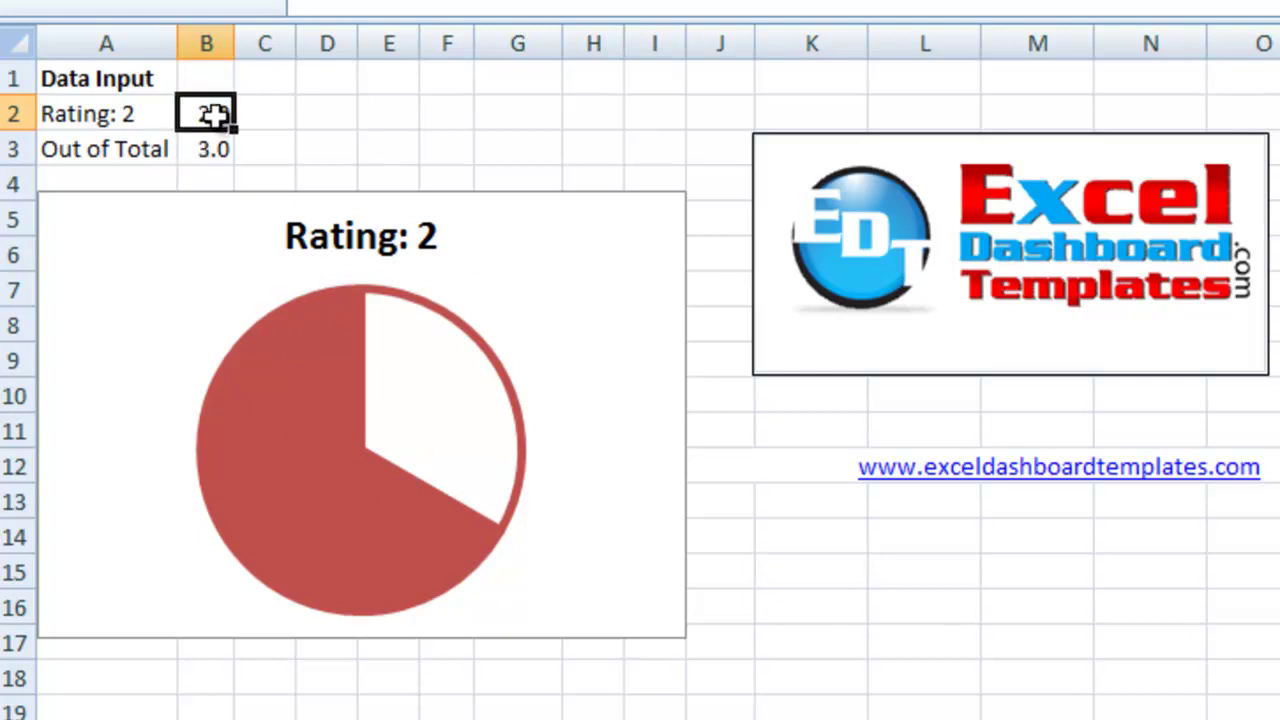
left_click(209, 146)
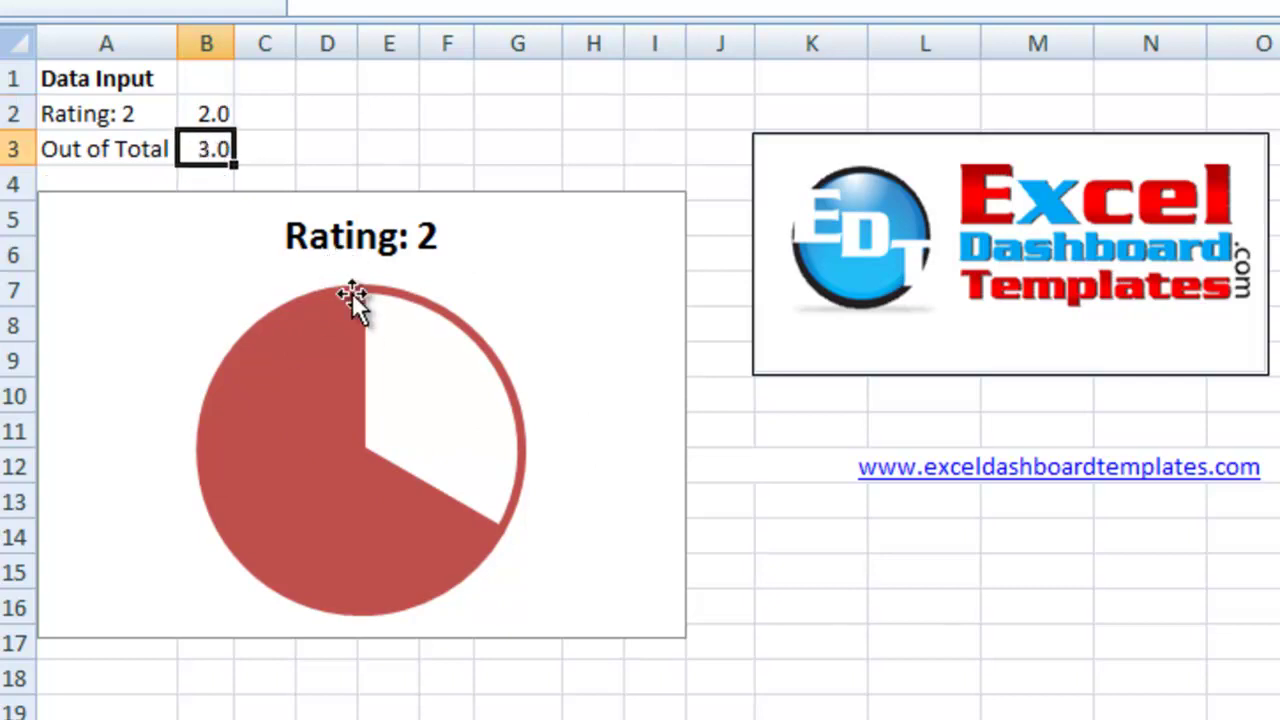
left_click(200, 113)
type("1.5")
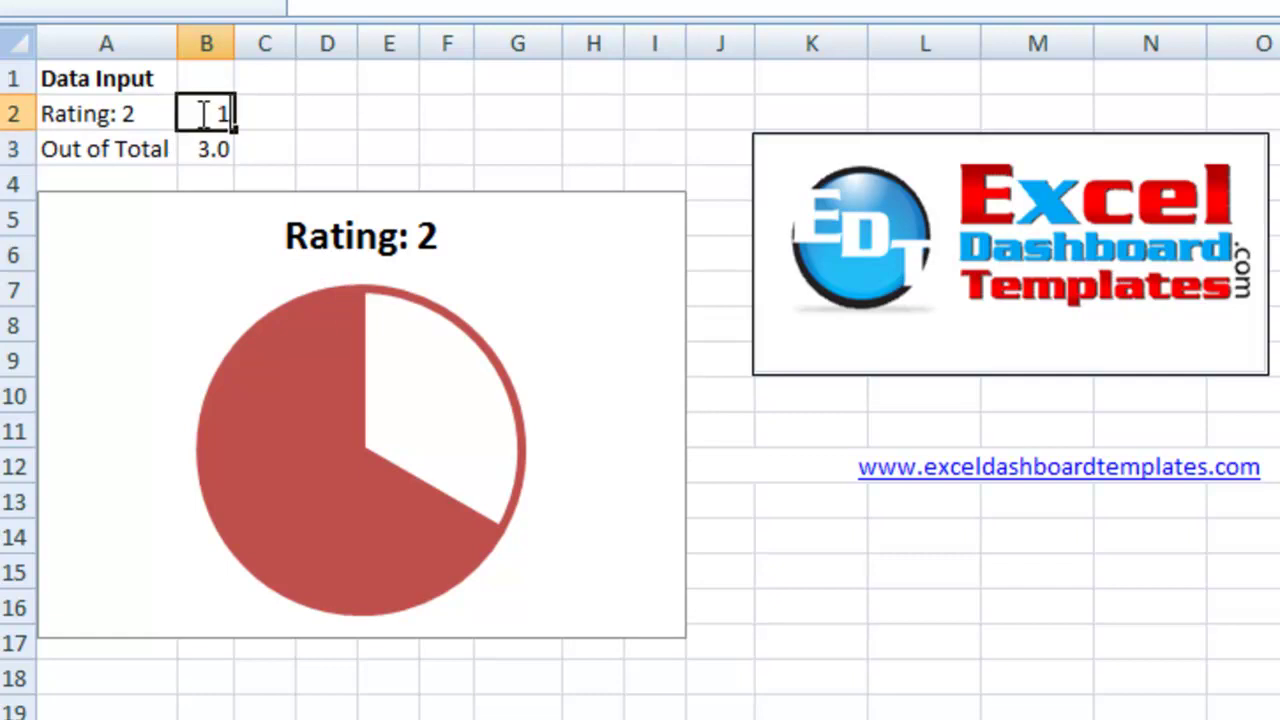
key("Return")
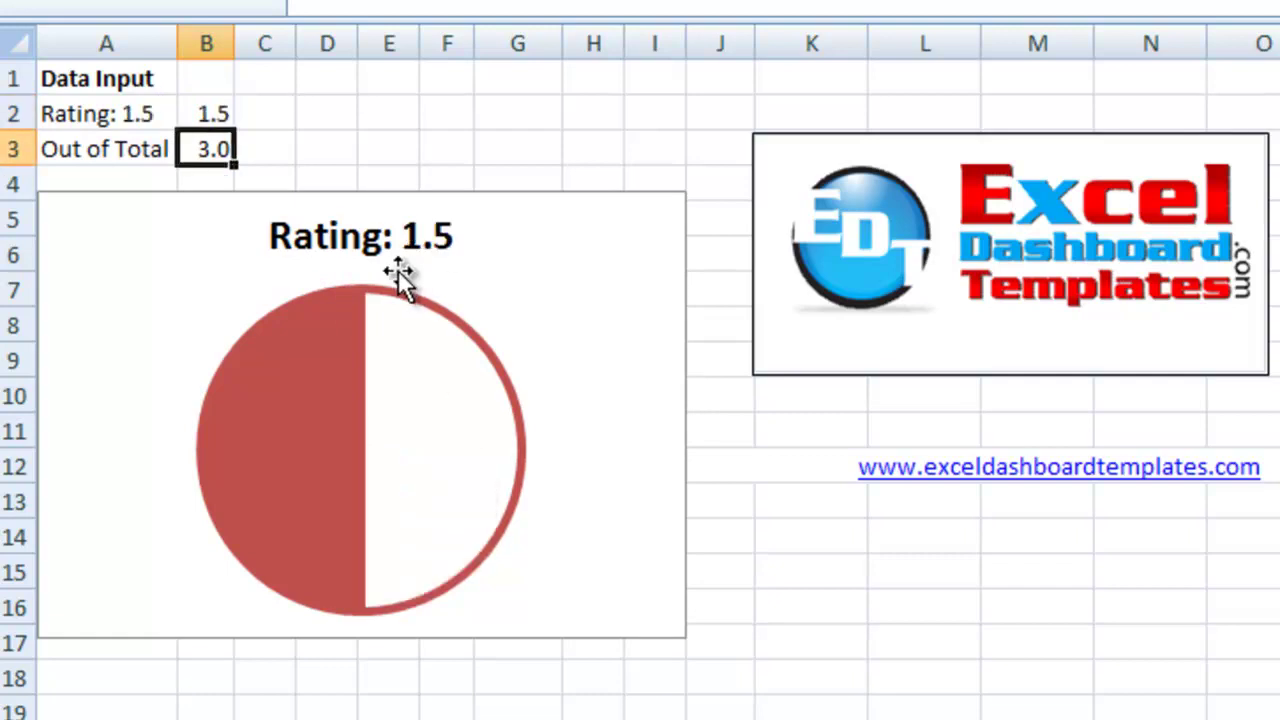
Change the B2 rating to 3, then to 2.1
key("Up")
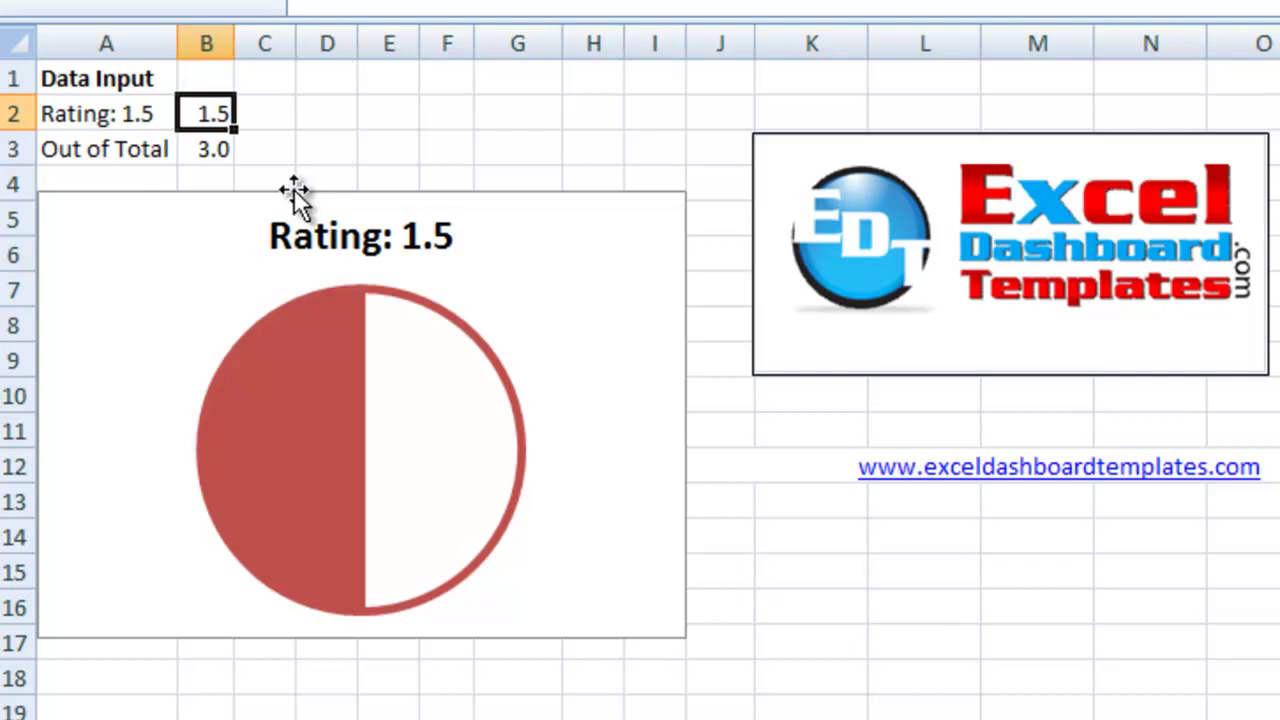
type("3")
key("Return")
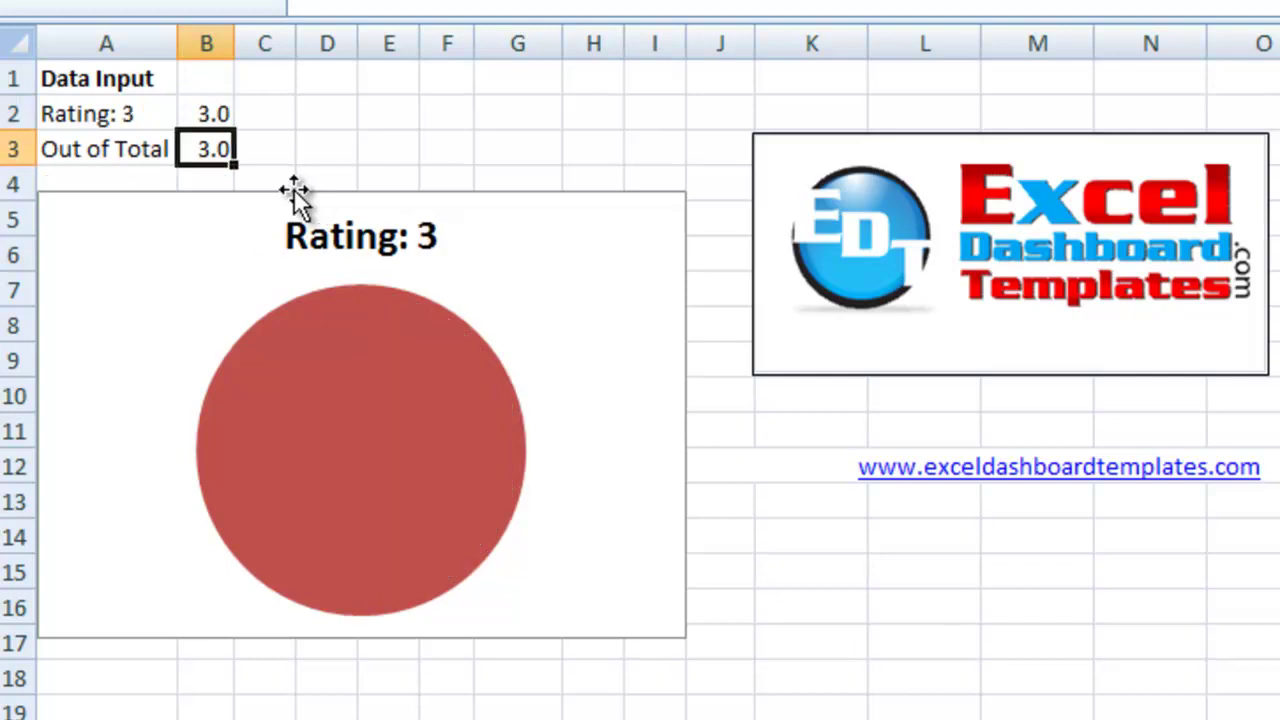
left_click(190, 107)
type("2.1")
key("Return")
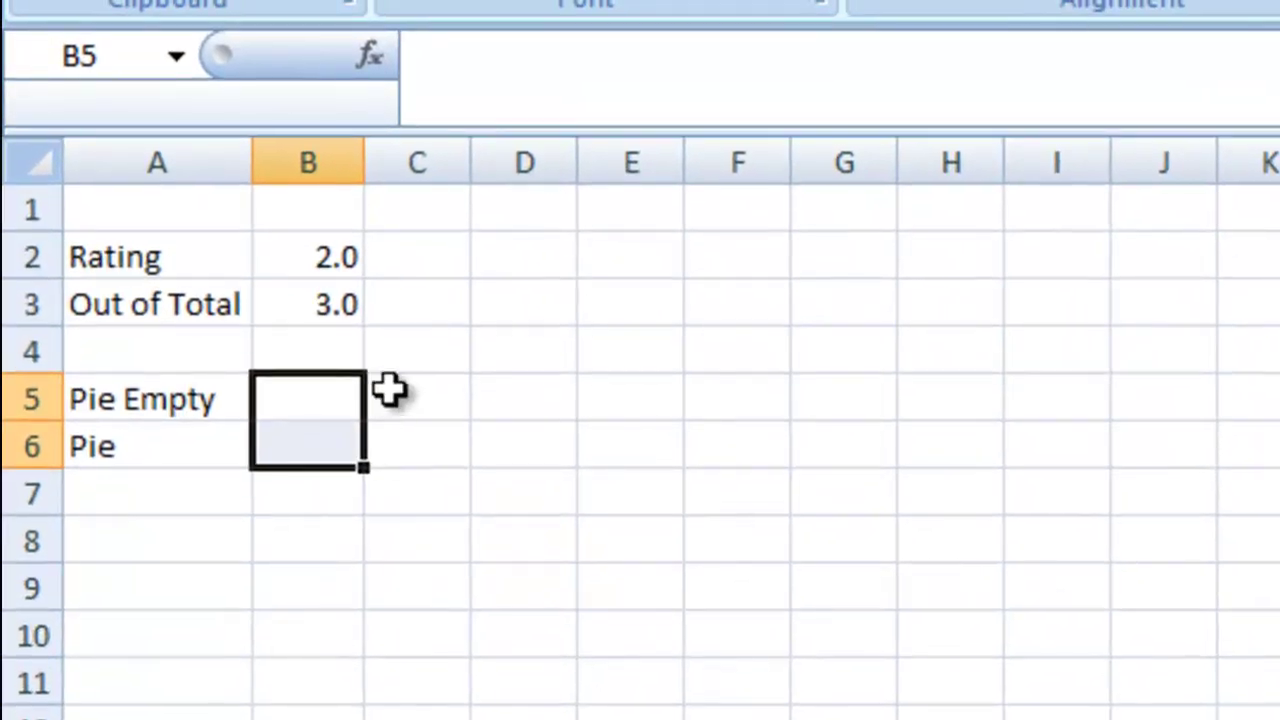
Enter =B3-B2 in B5 to compute the Pie Empty value
left_click(389, 391)
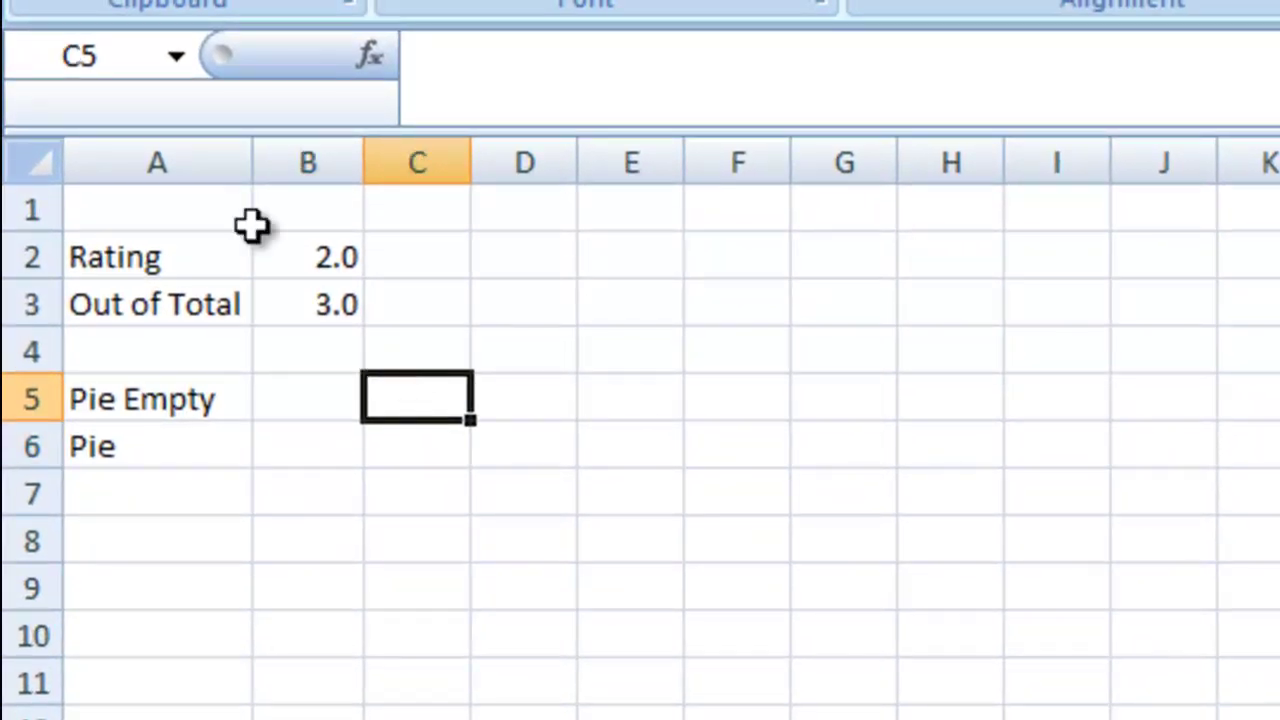
left_click(189, 254)
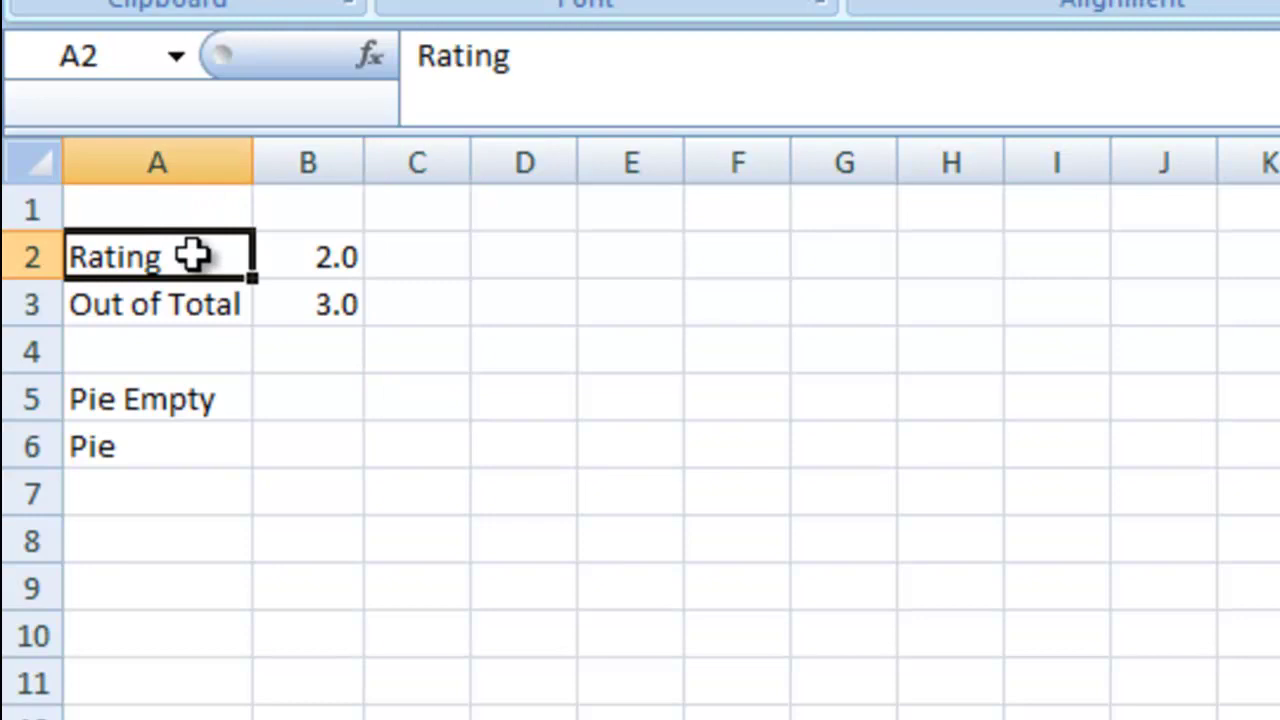
left_click(308, 300)
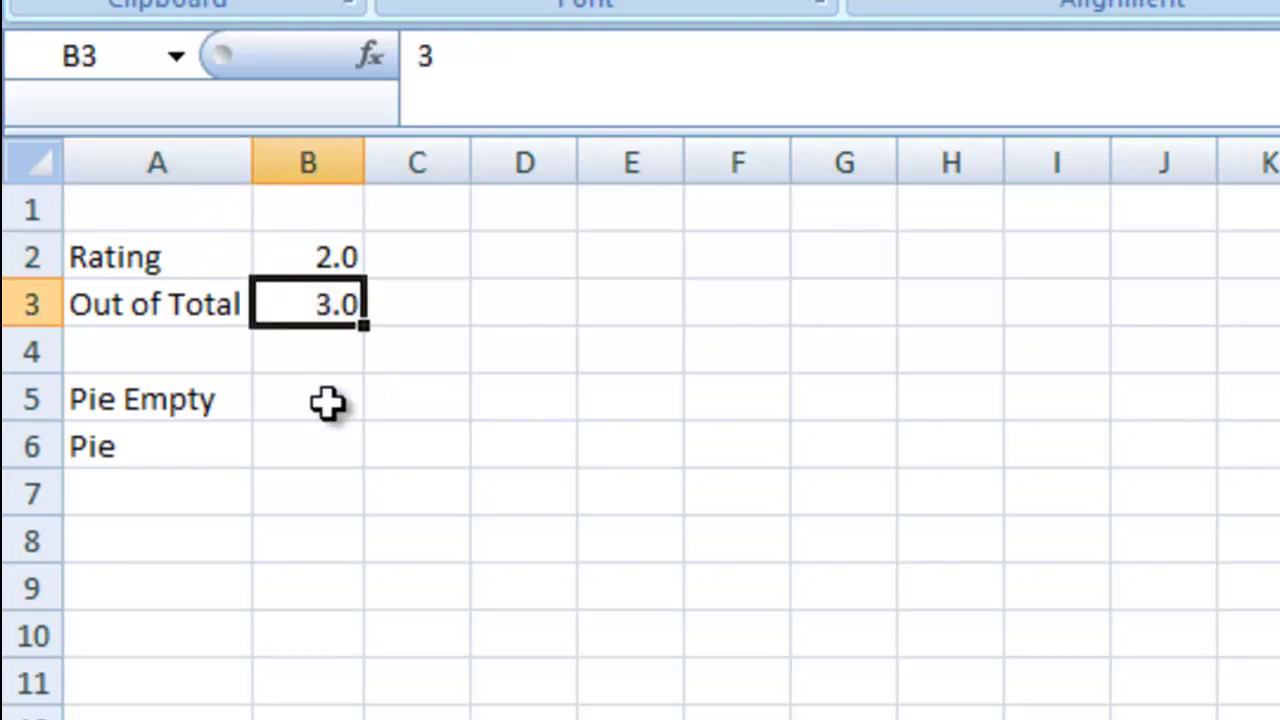
left_click(220, 399)
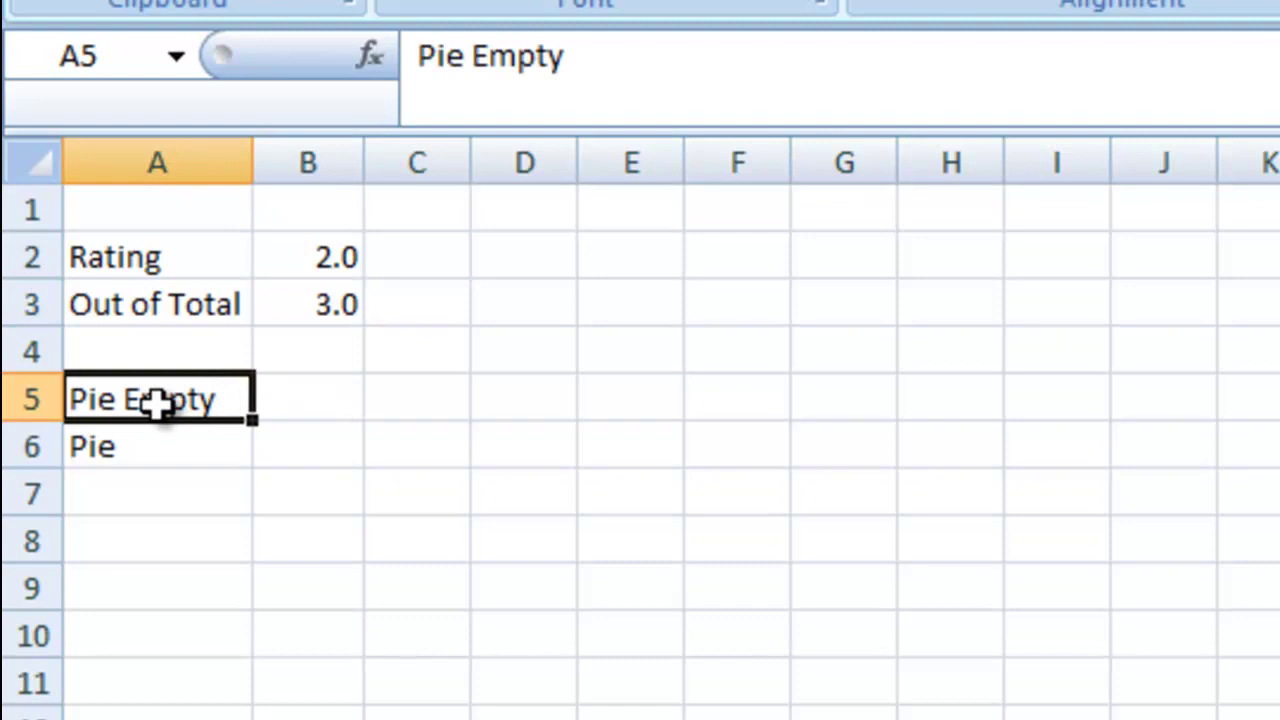
left_click(197, 445)
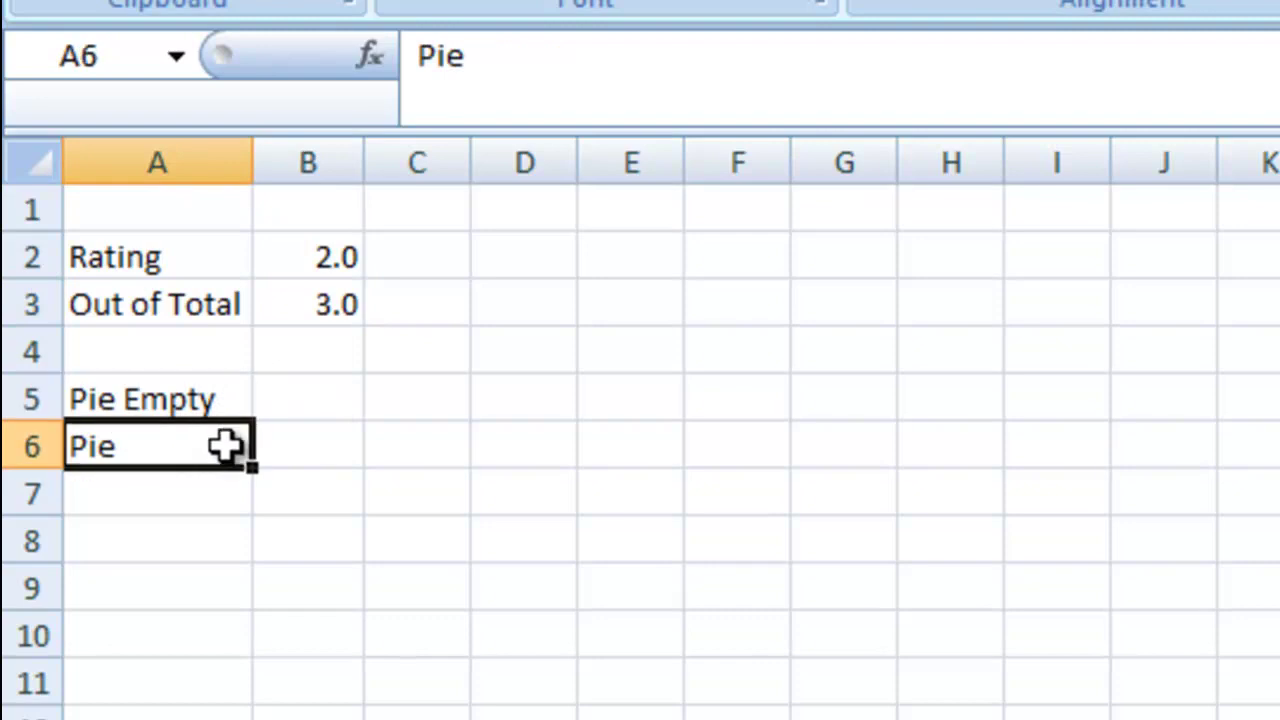
left_click(325, 402)
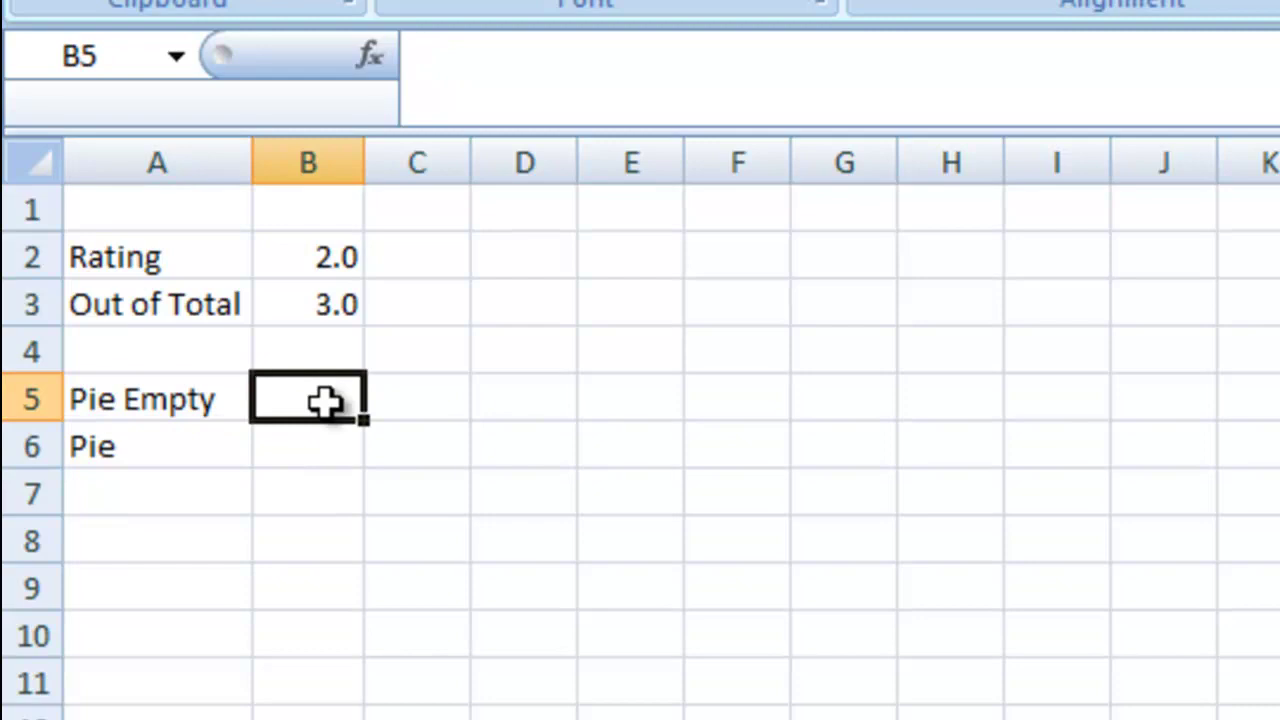
type("=")
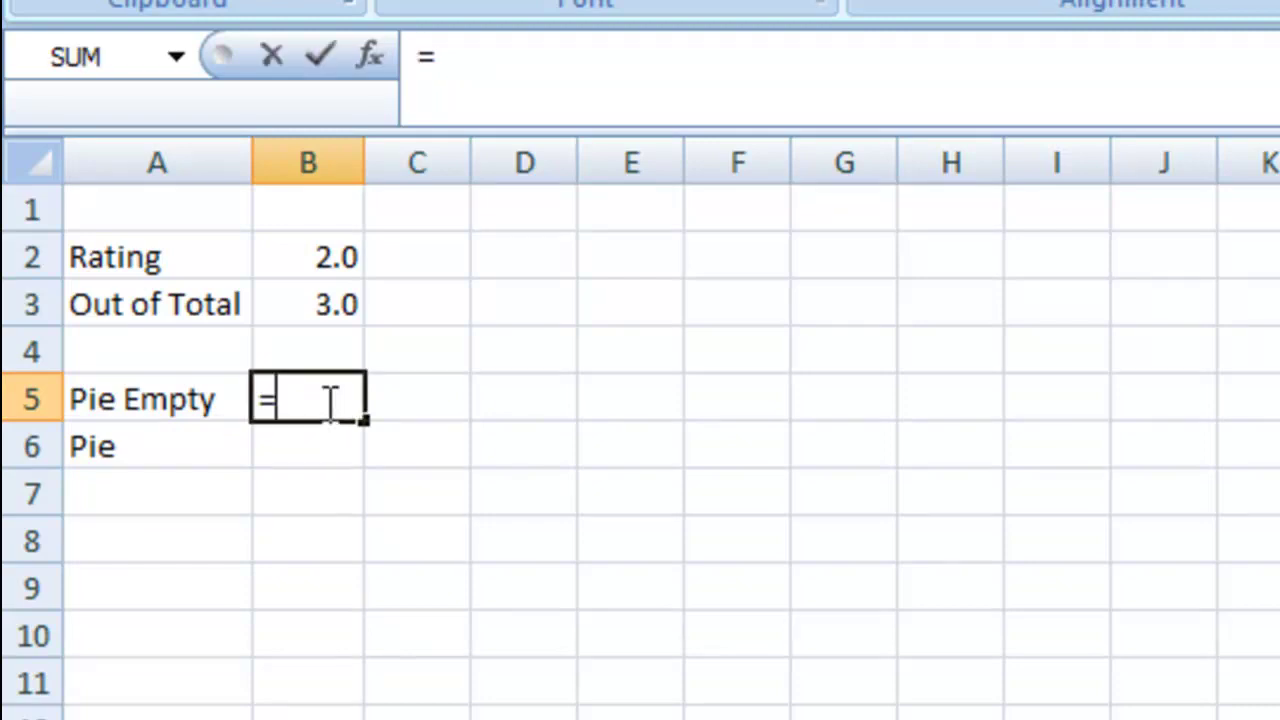
left_click(328, 307)
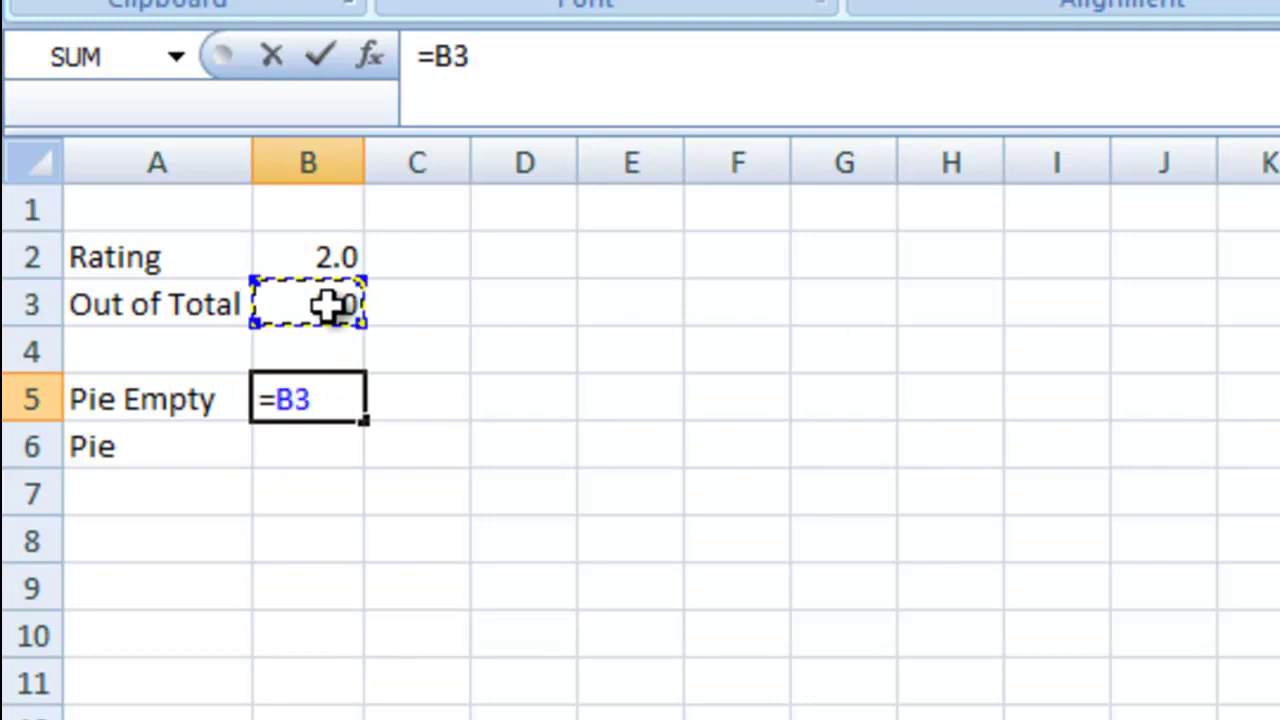
type("-")
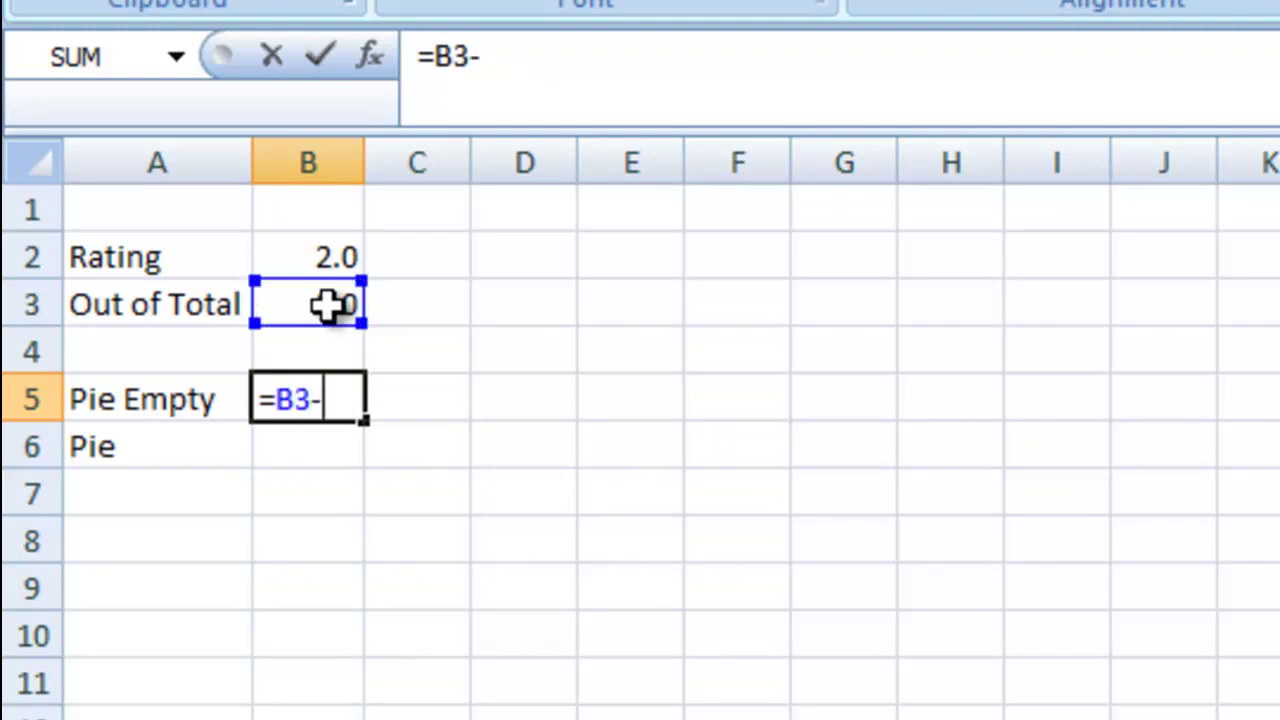
left_click(315, 256)
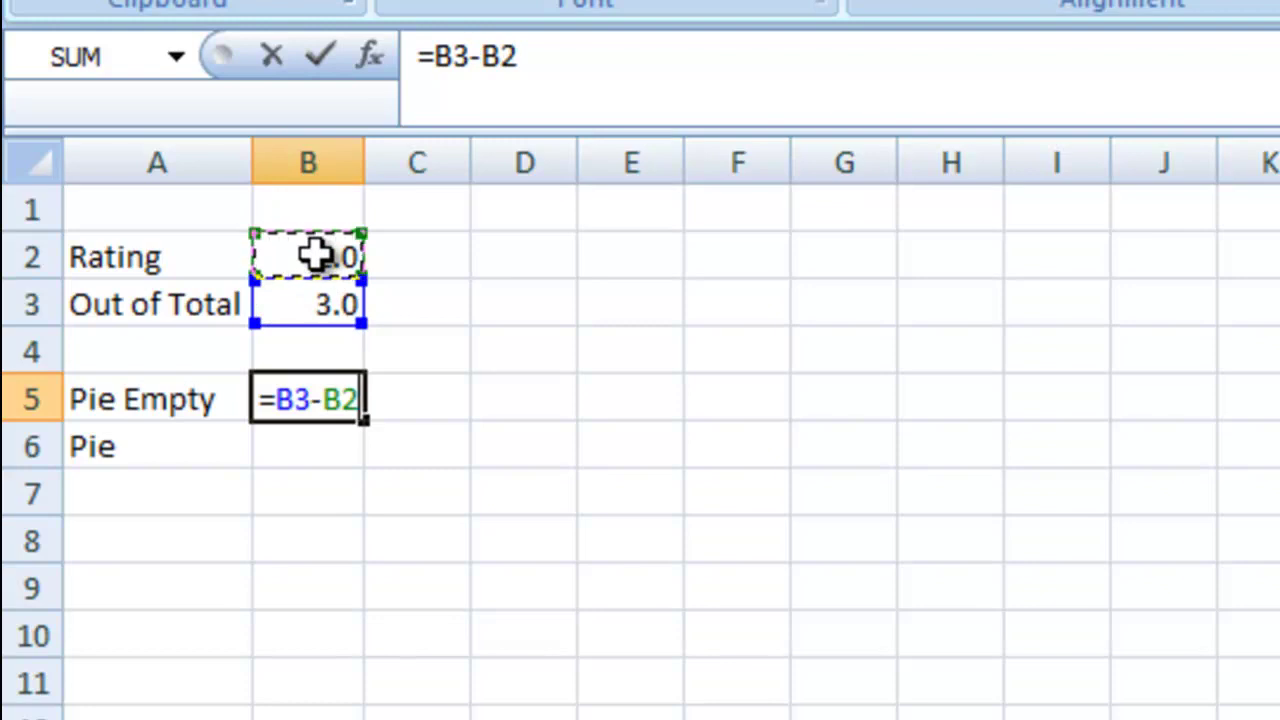
key("Return")
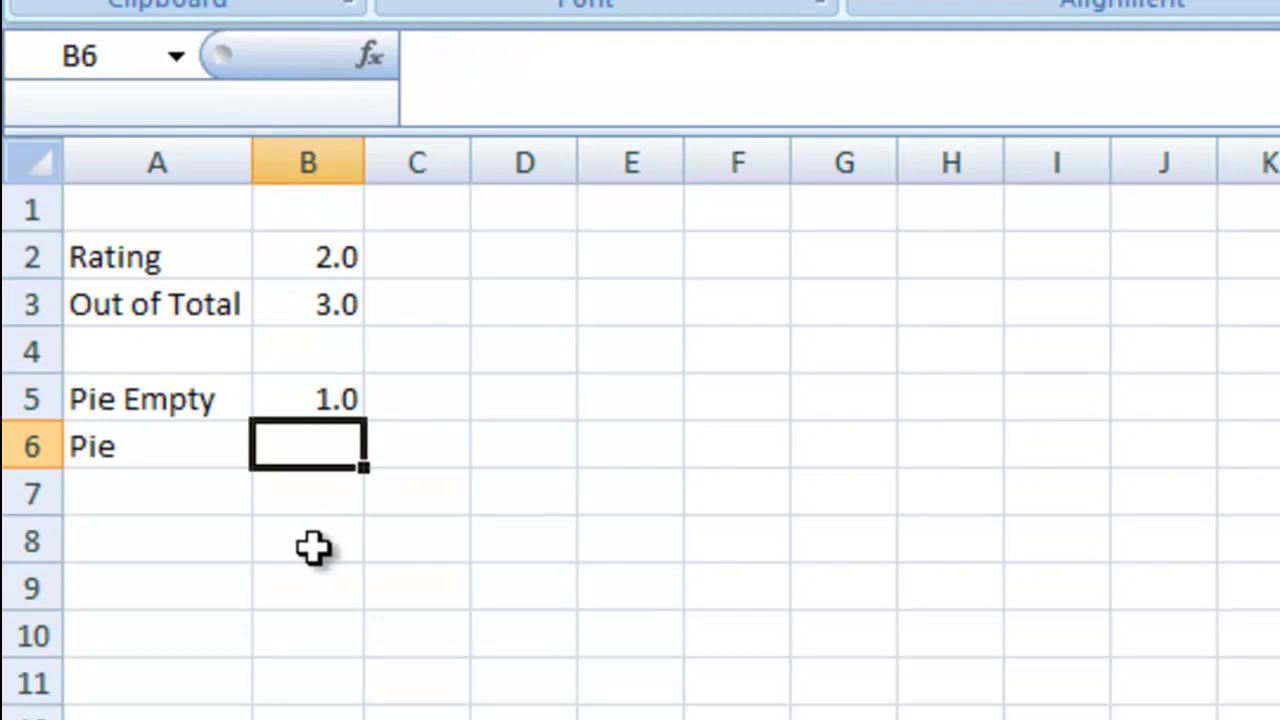
Enter =B3-B5 in B6 to compute the Pie value
type("=")
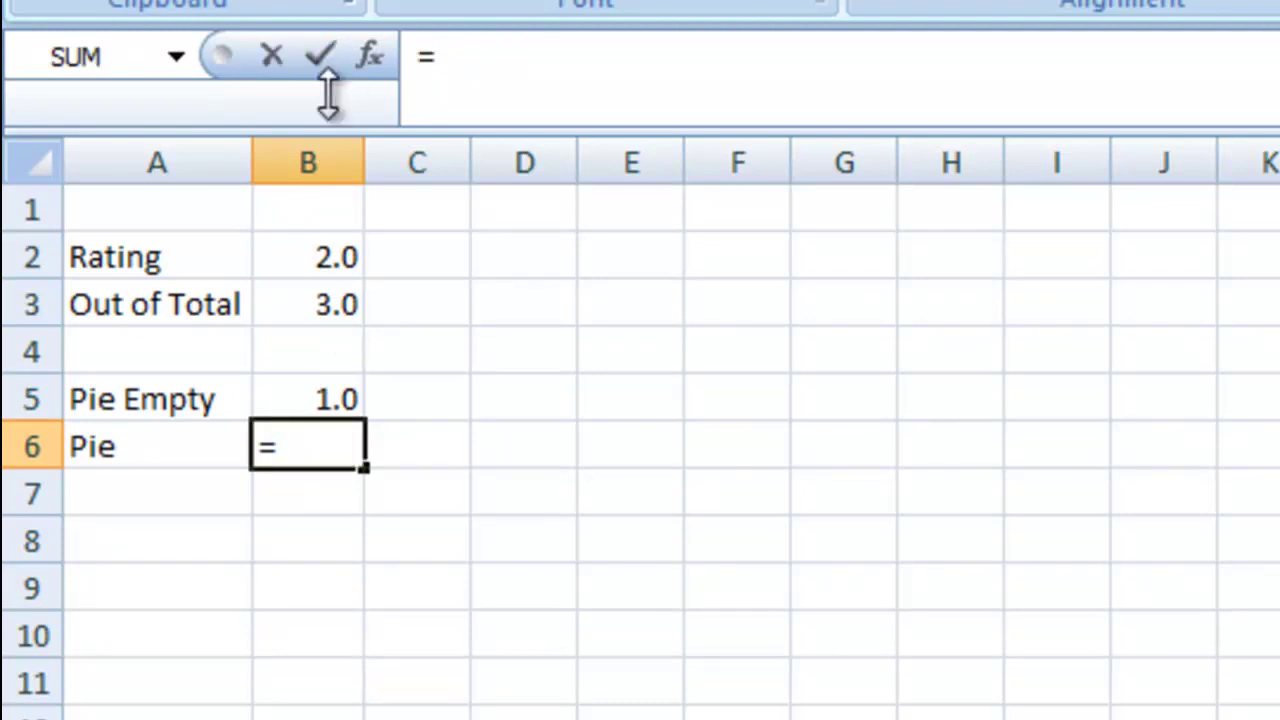
left_click(316, 300)
type("-")
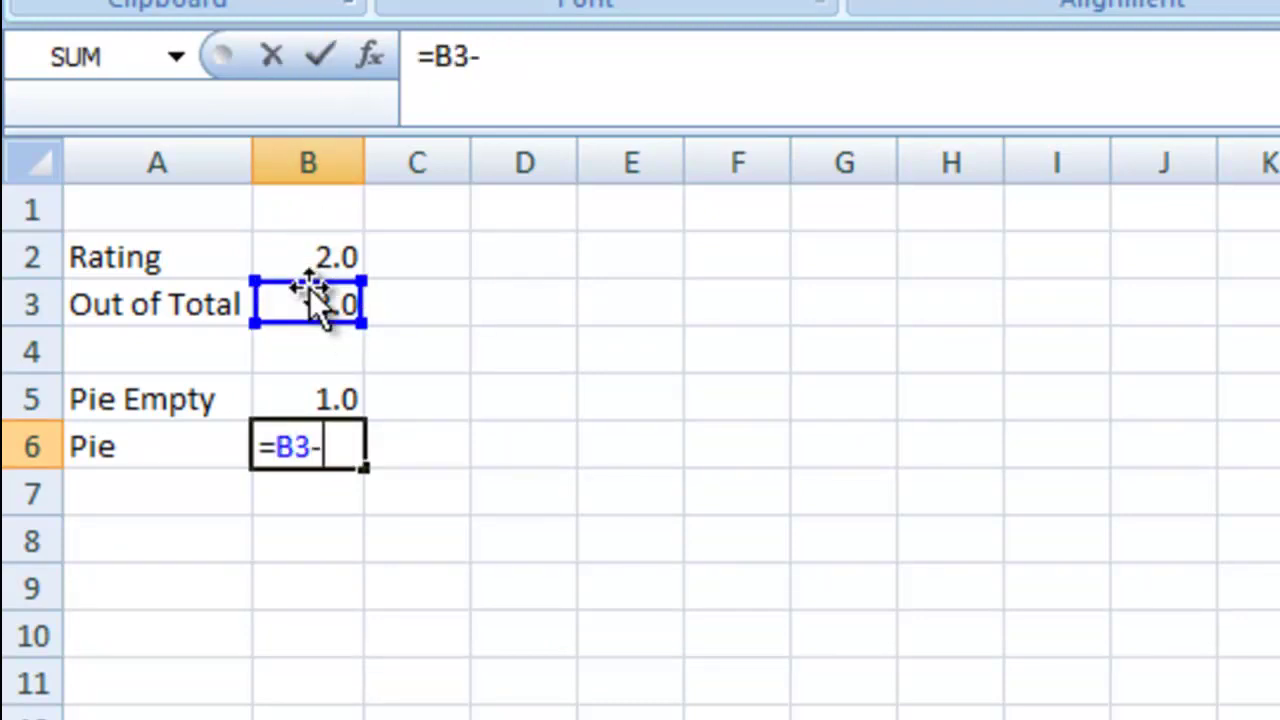
left_click(290, 403)
key("Return")
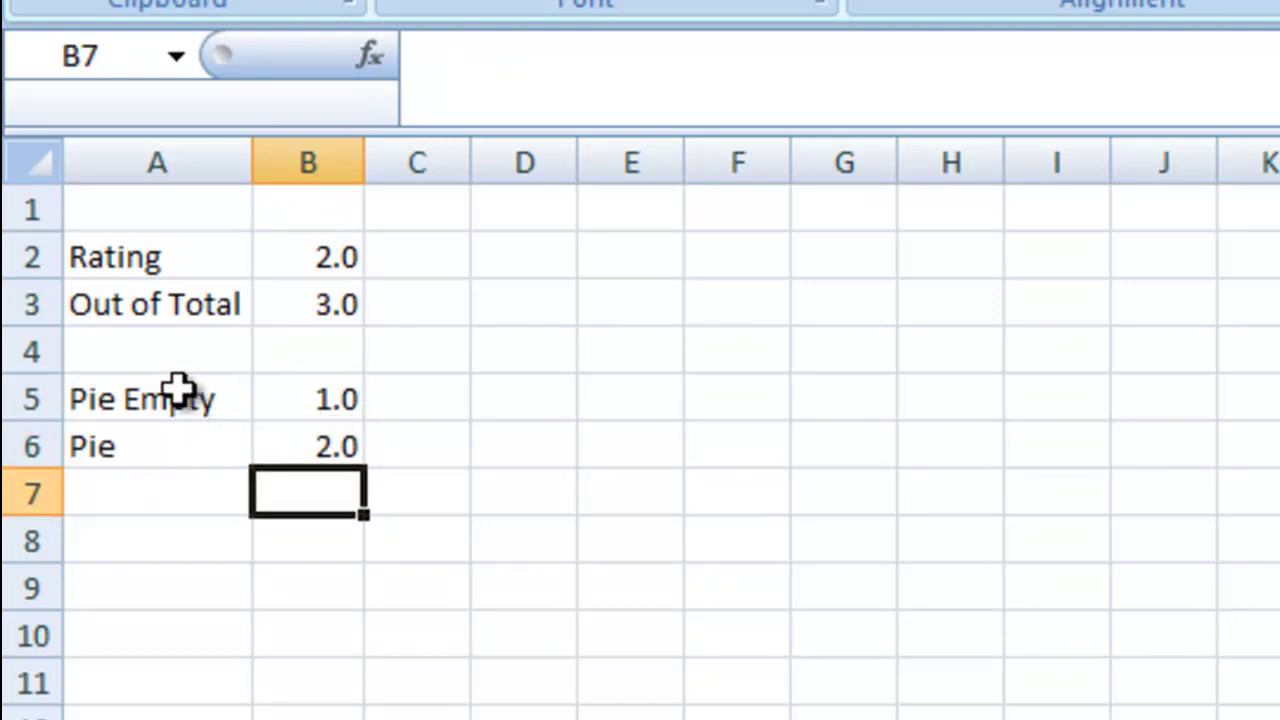
Insert a 2-D pie chart from the Pie Empty and Pie rows A5:B6
left_click_drag(177, 389, 280, 443)
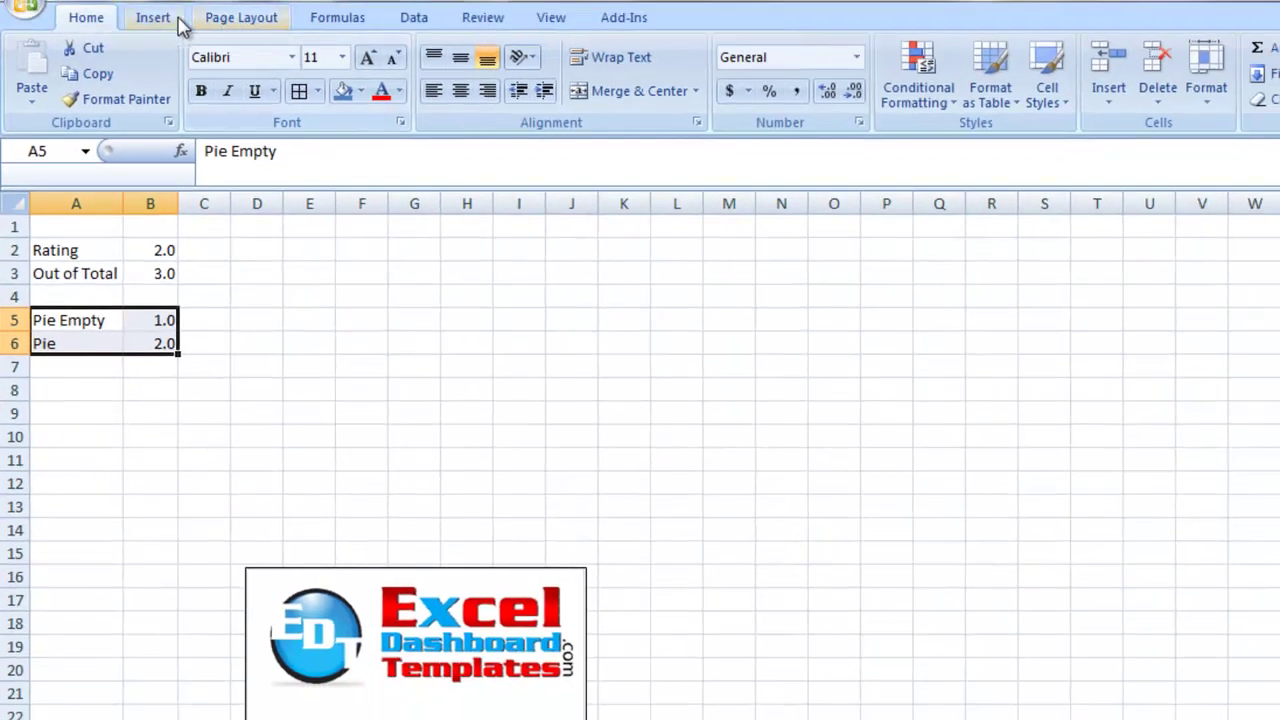
left_click(178, 20)
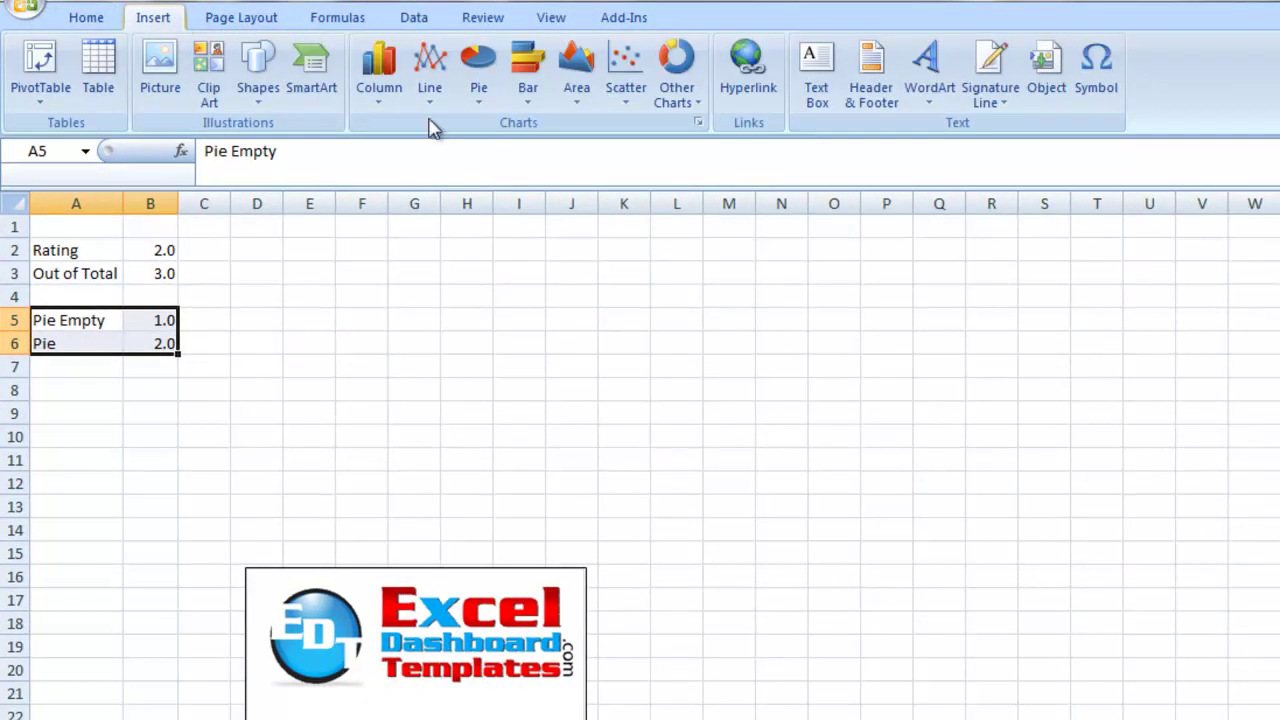
left_click(477, 95)
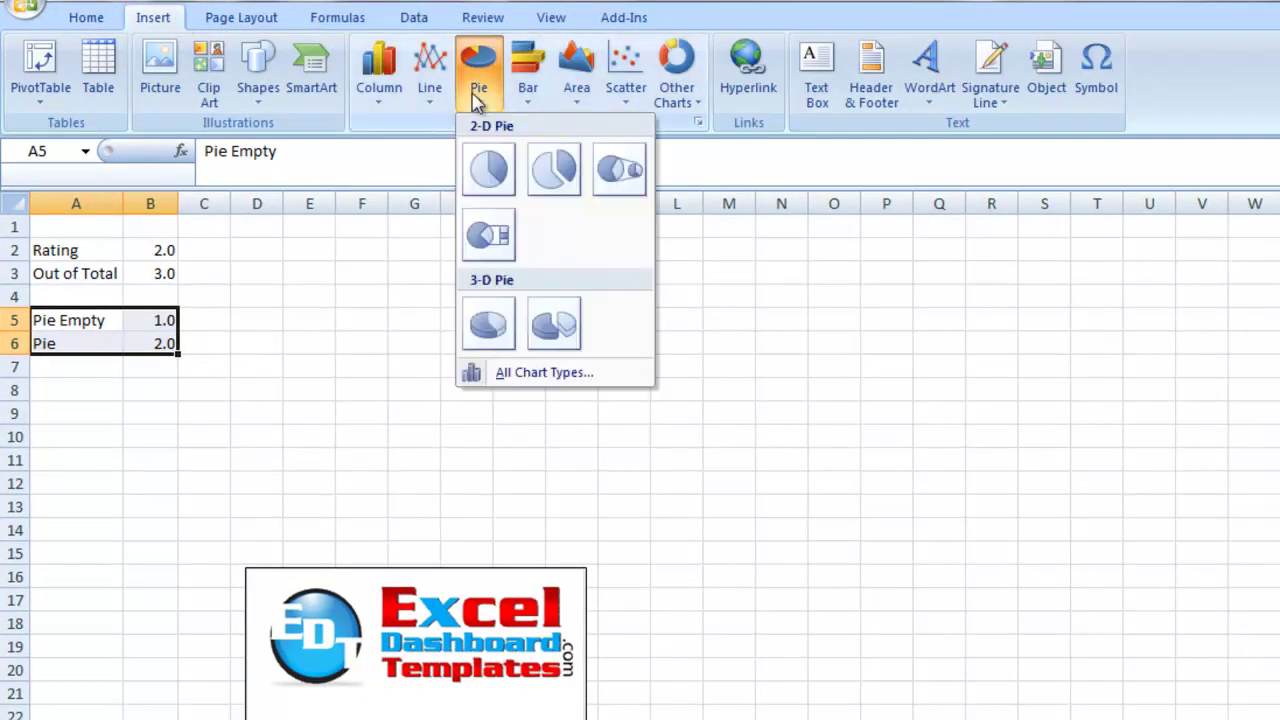
left_click(486, 172)
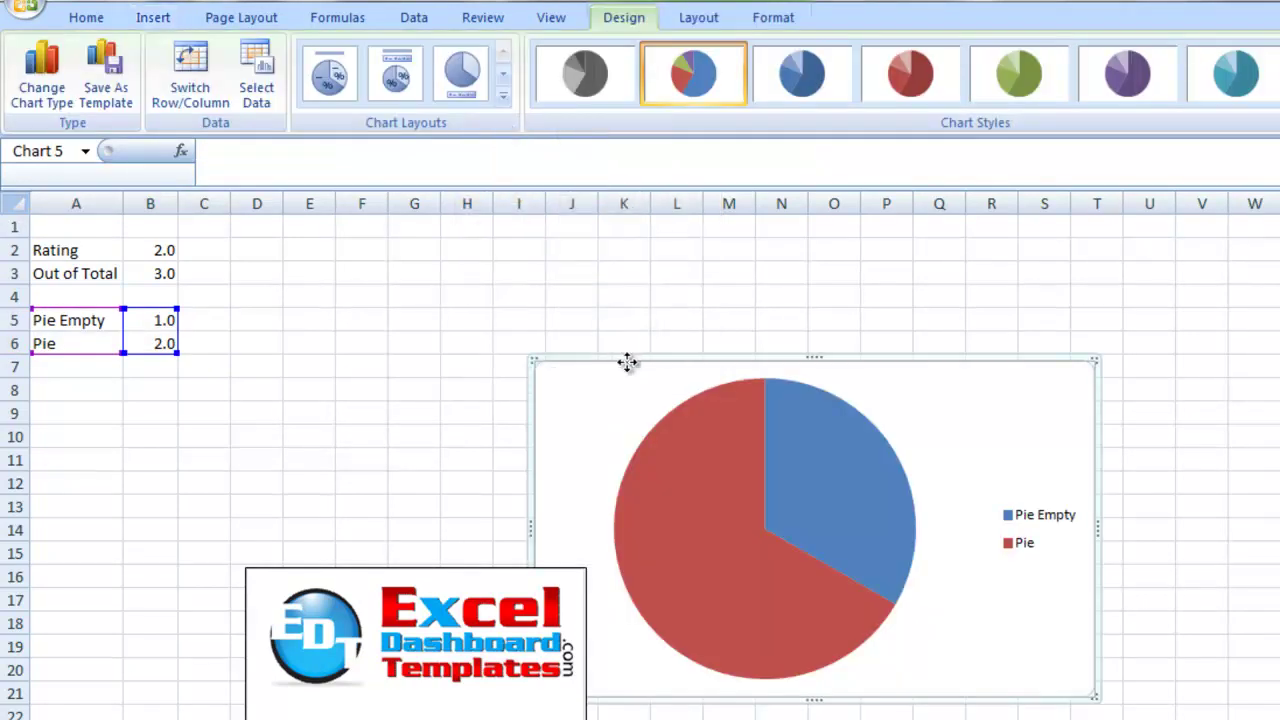
Move the pie chart beside the data table
left_click_drag(627, 362, 293, 230)
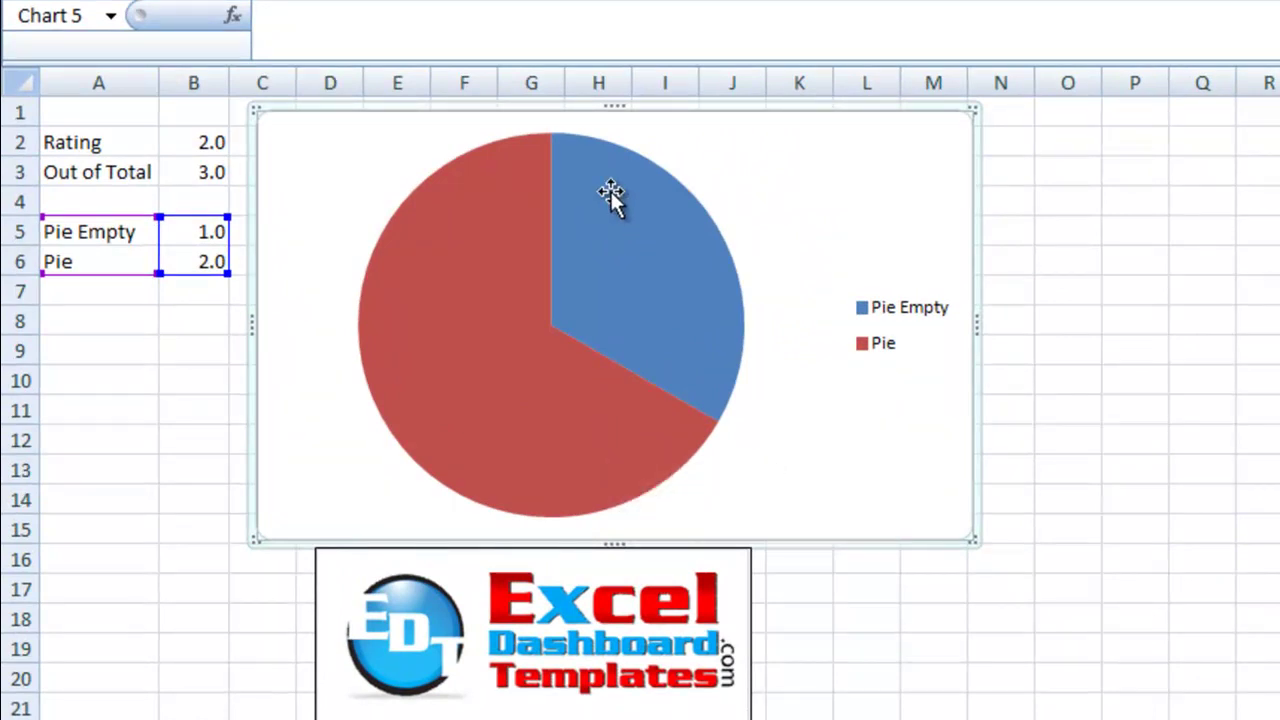
left_click(655, 245)
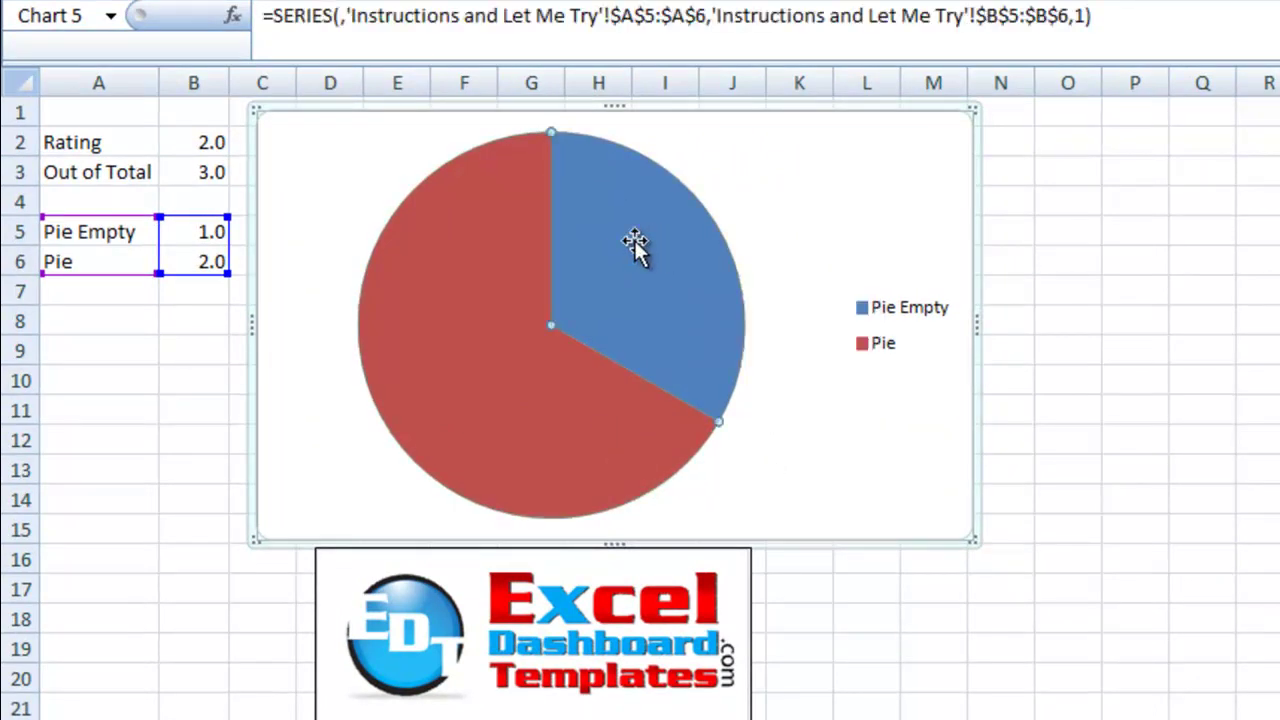
left_click(323, 229)
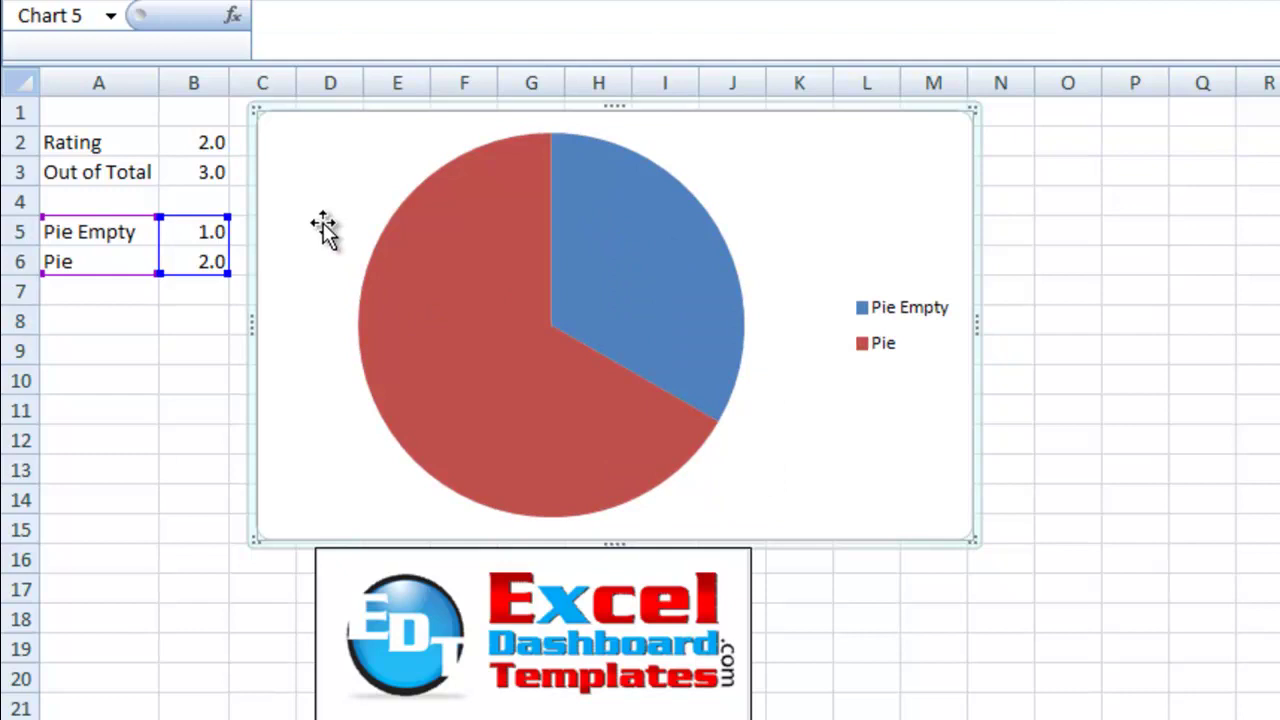
mouse_move(420, 263)
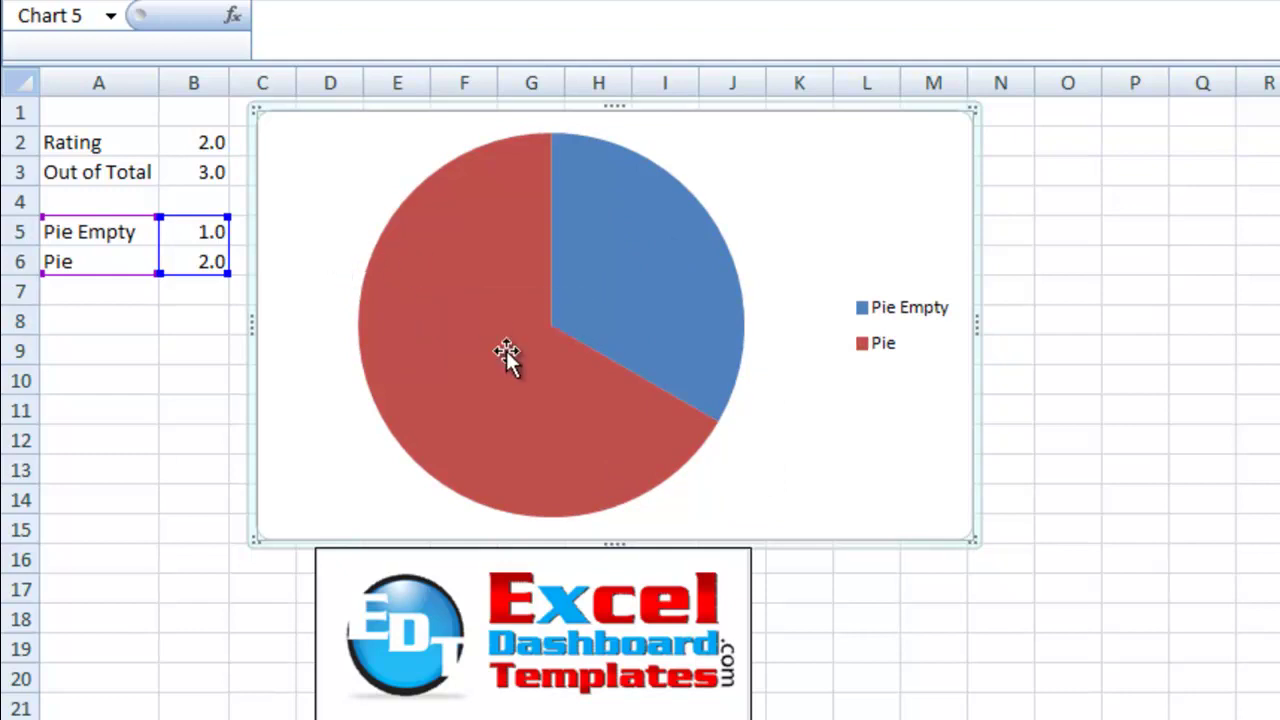
Give the pie series a solid red border line
right_click(524, 381)
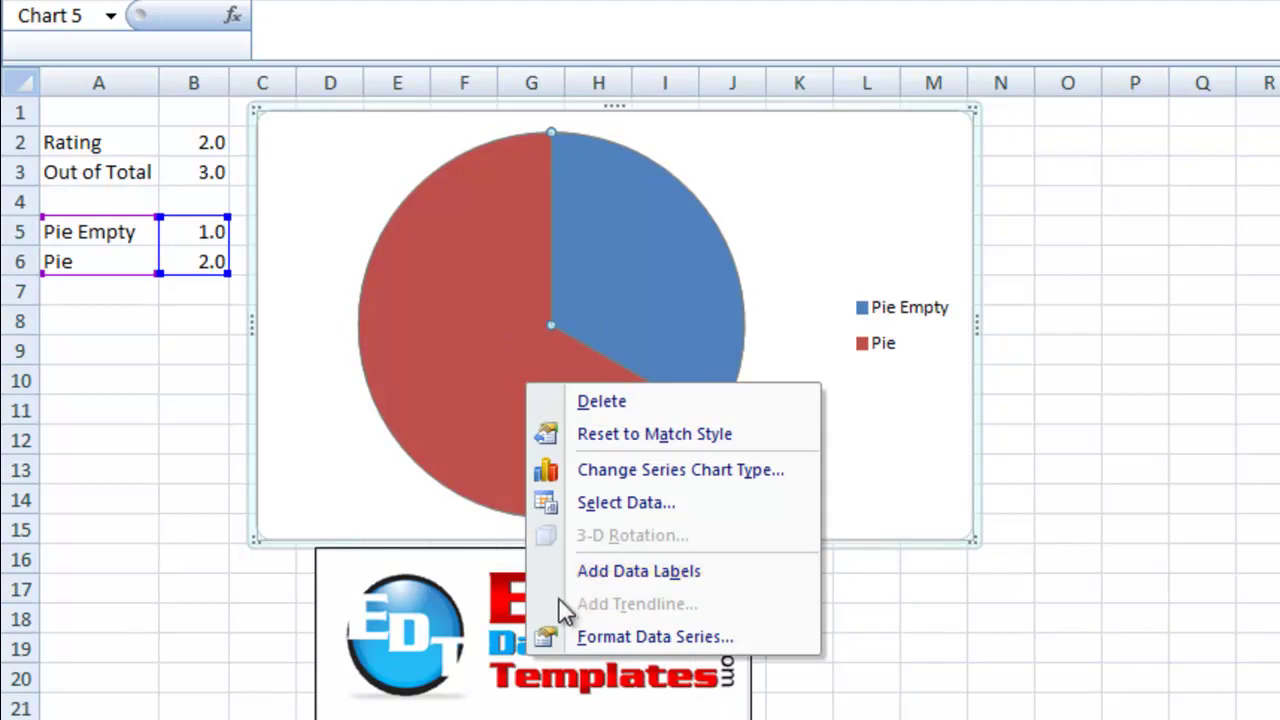
left_click(716, 634)
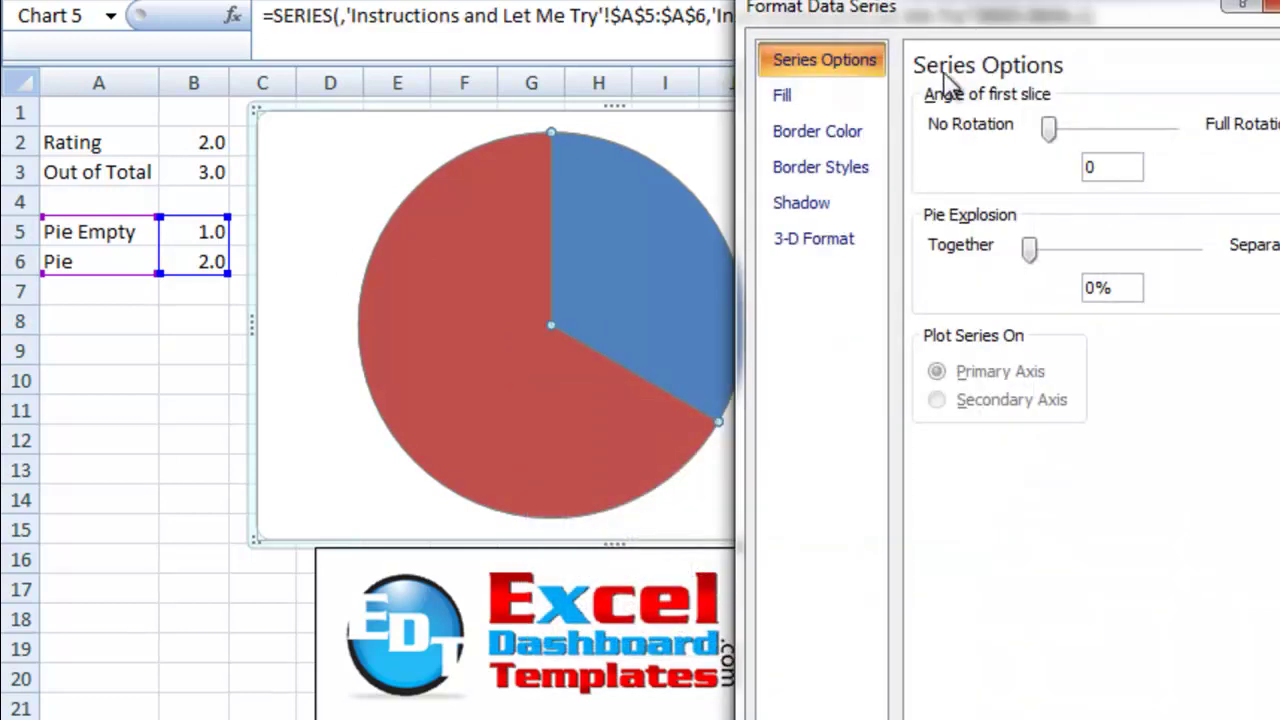
left_click_drag(970, 35, 919, 50)
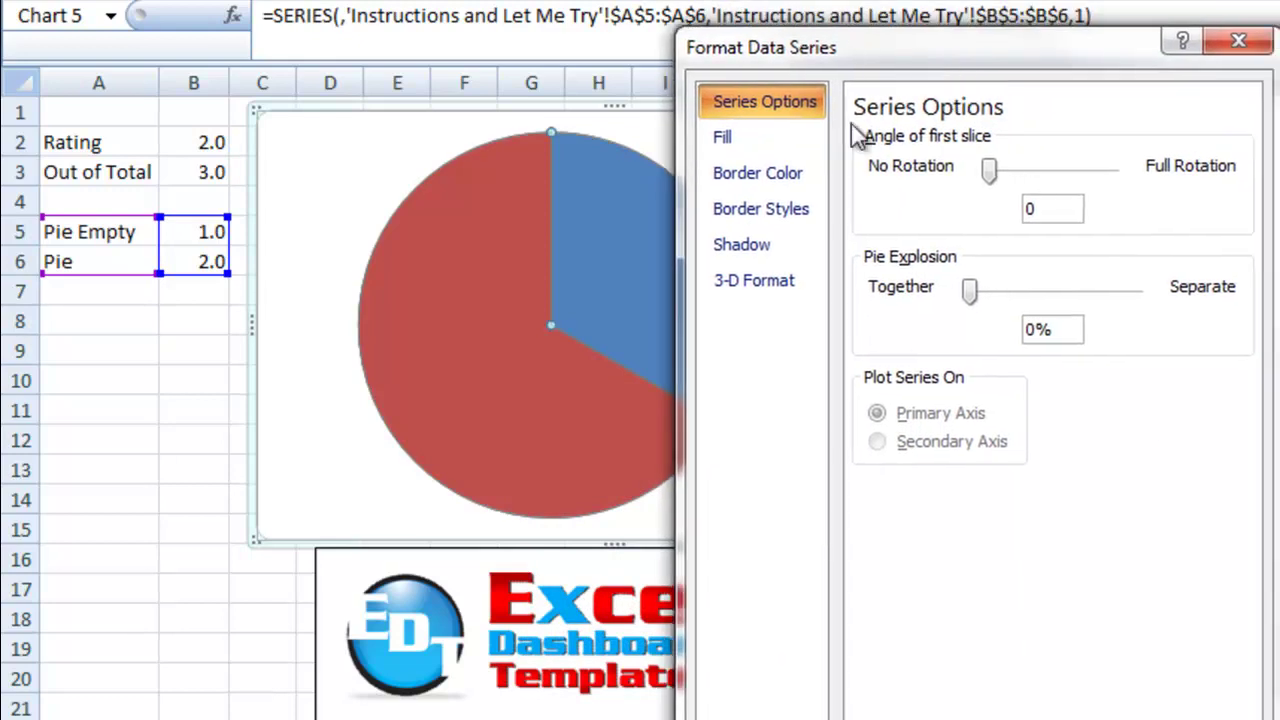
left_click(791, 174)
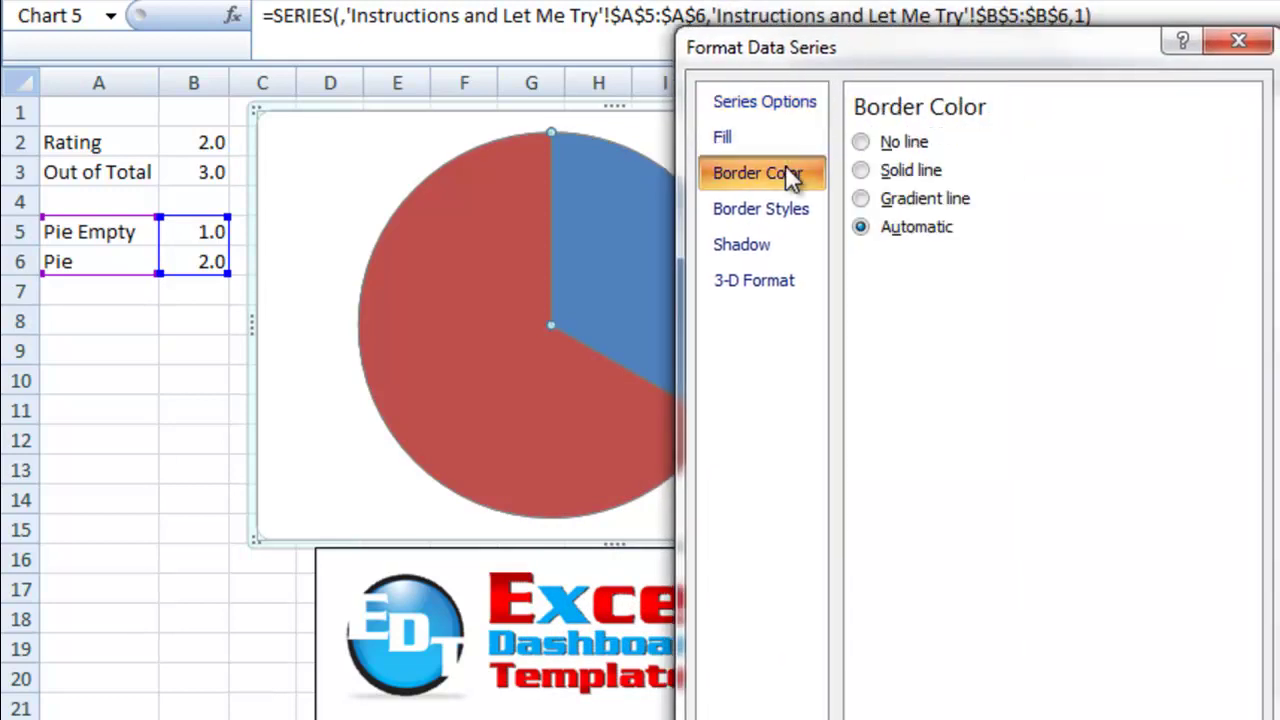
left_click(910, 172)
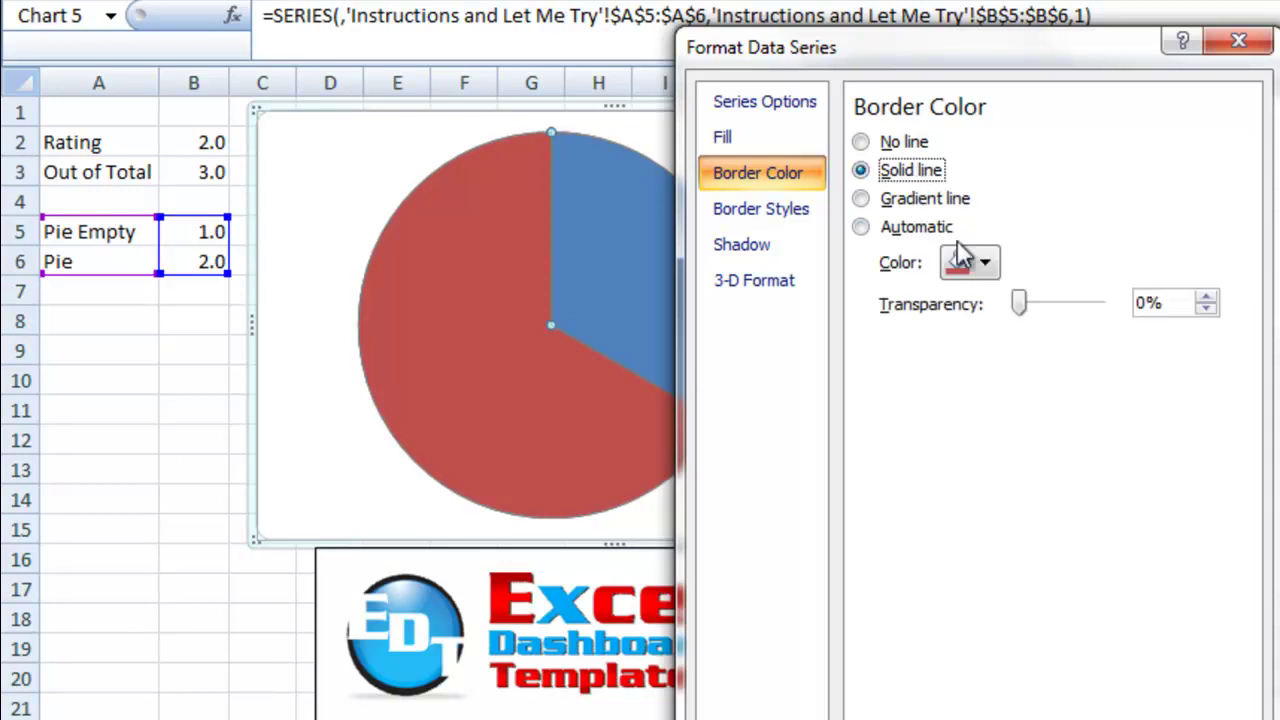
left_click(980, 265)
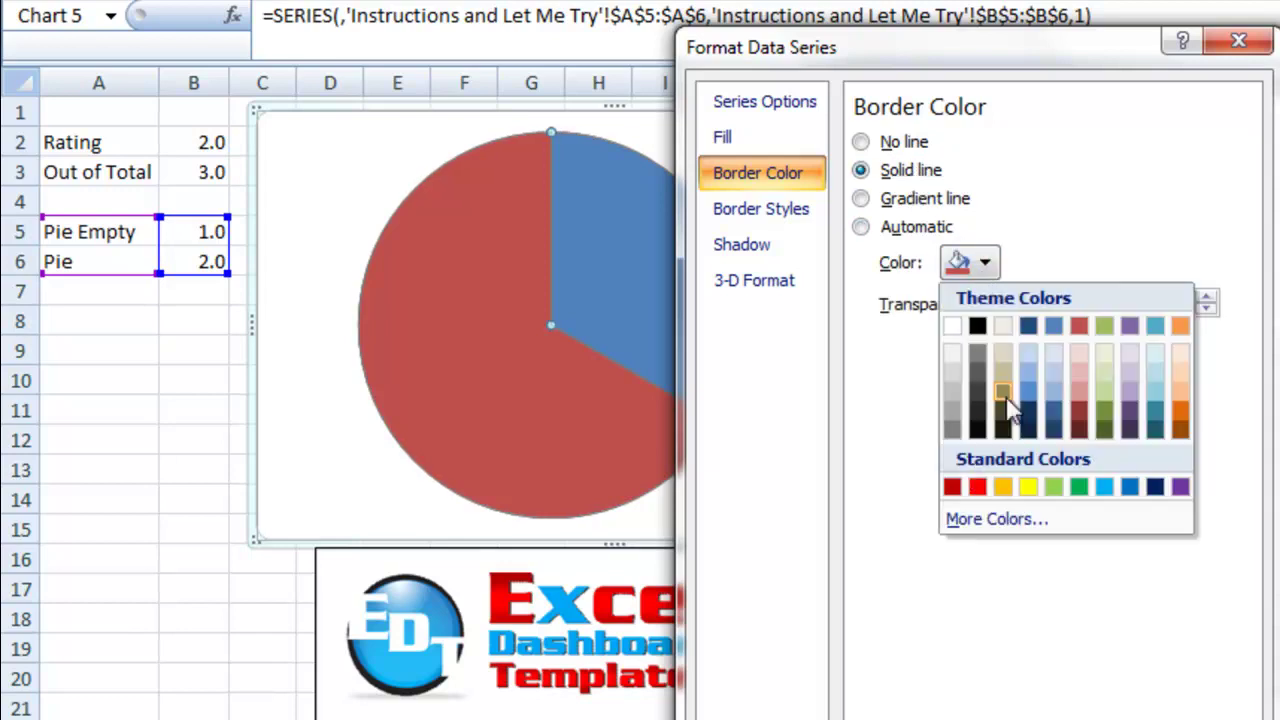
left_click(1083, 325)
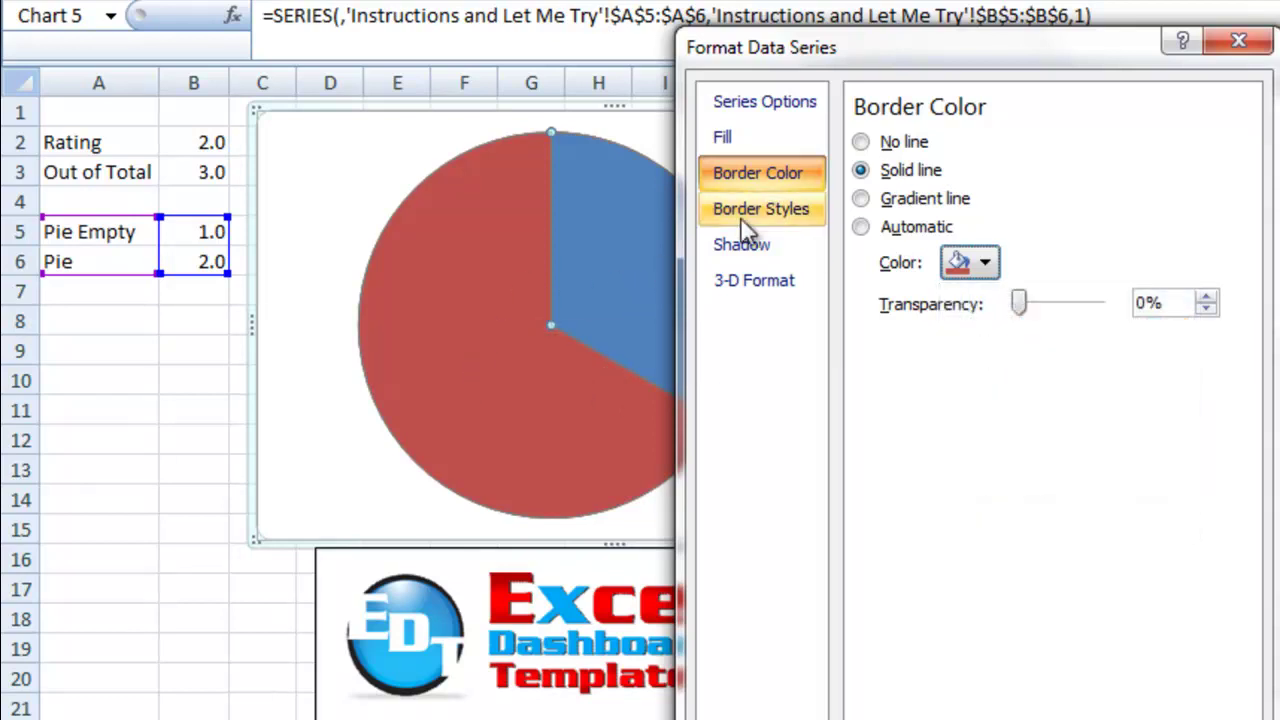
Set the pie series border width to 5 pt
left_click(765, 228)
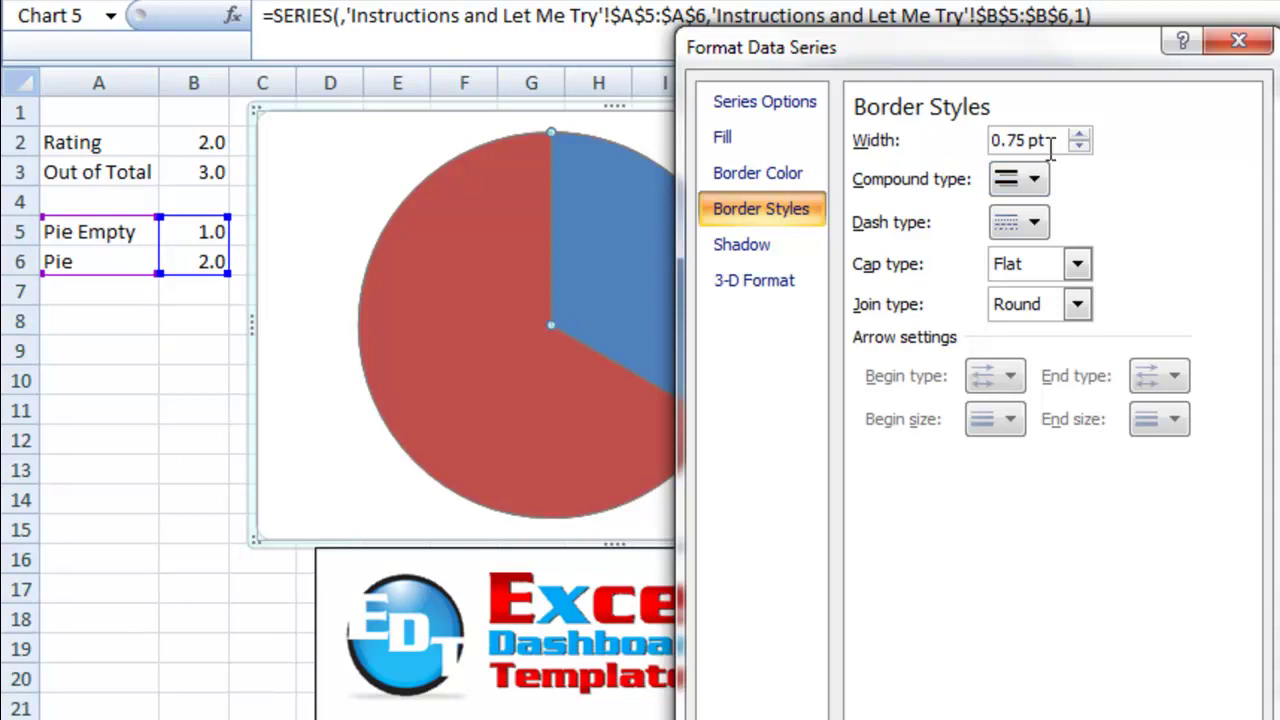
left_click_drag(1066, 140, 943, 134)
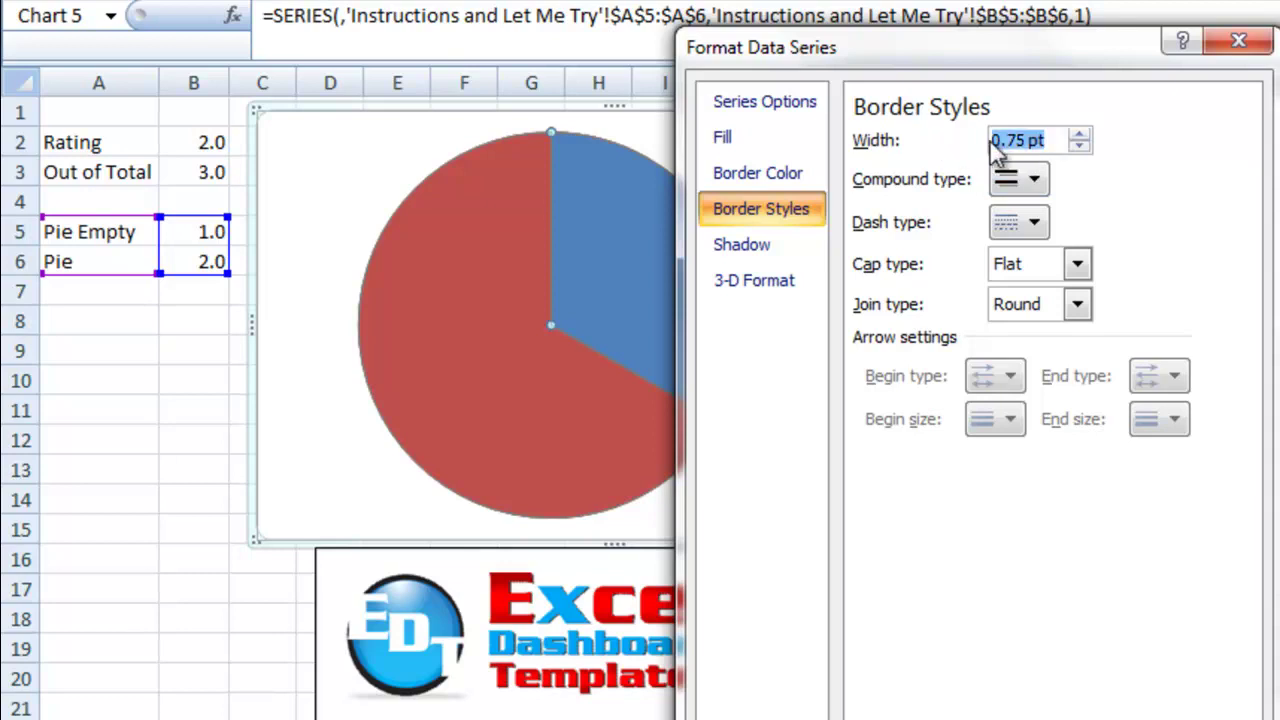
type("10")
left_click_drag(1018, 140, 977, 140)
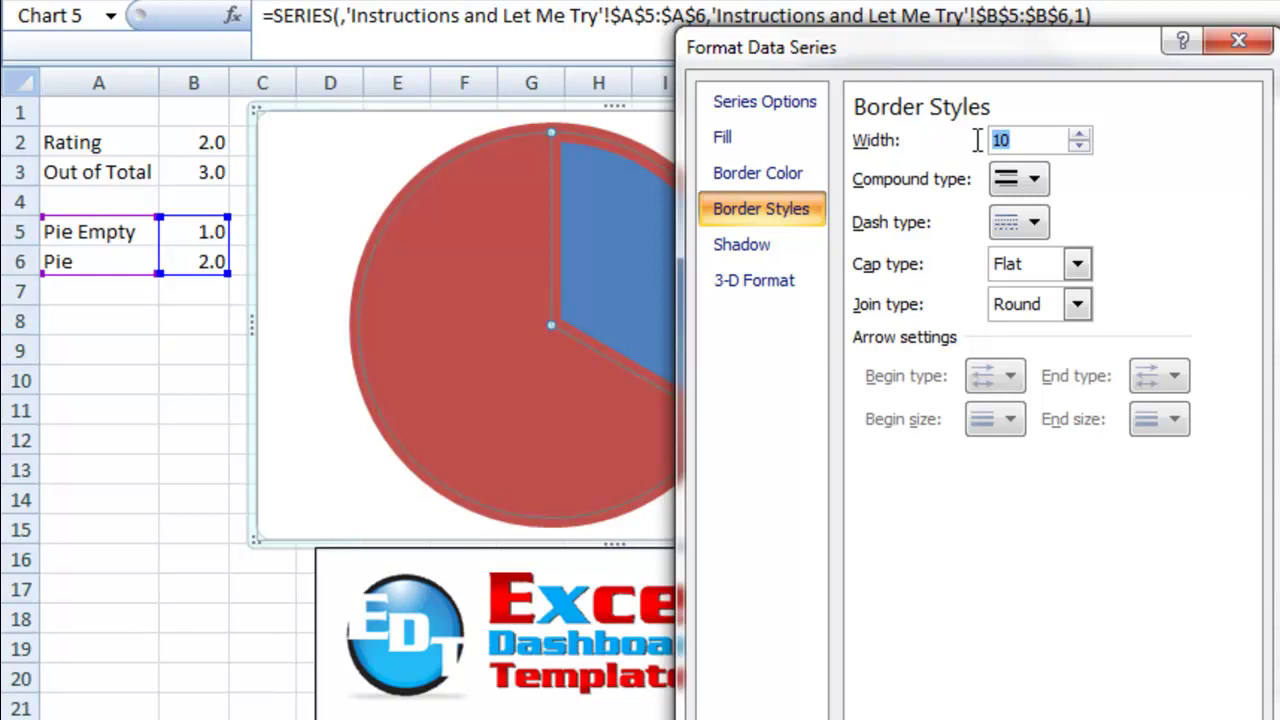
type("5")
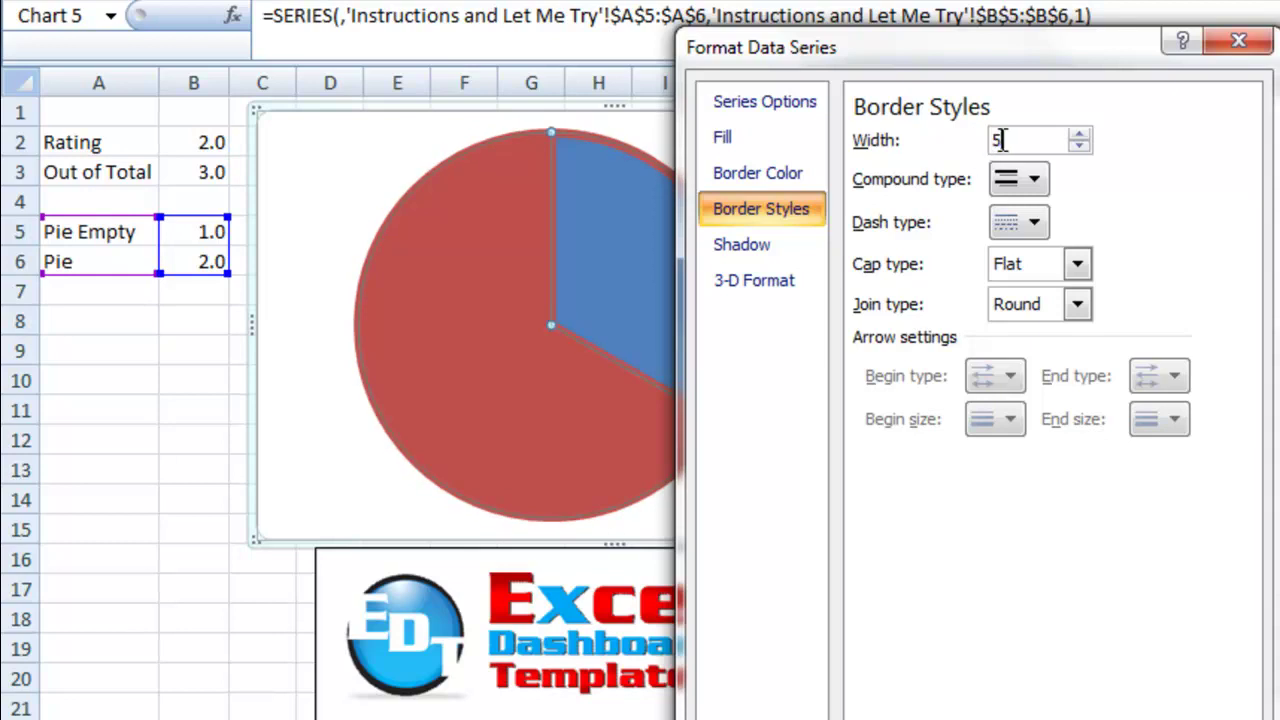
key("Escape")
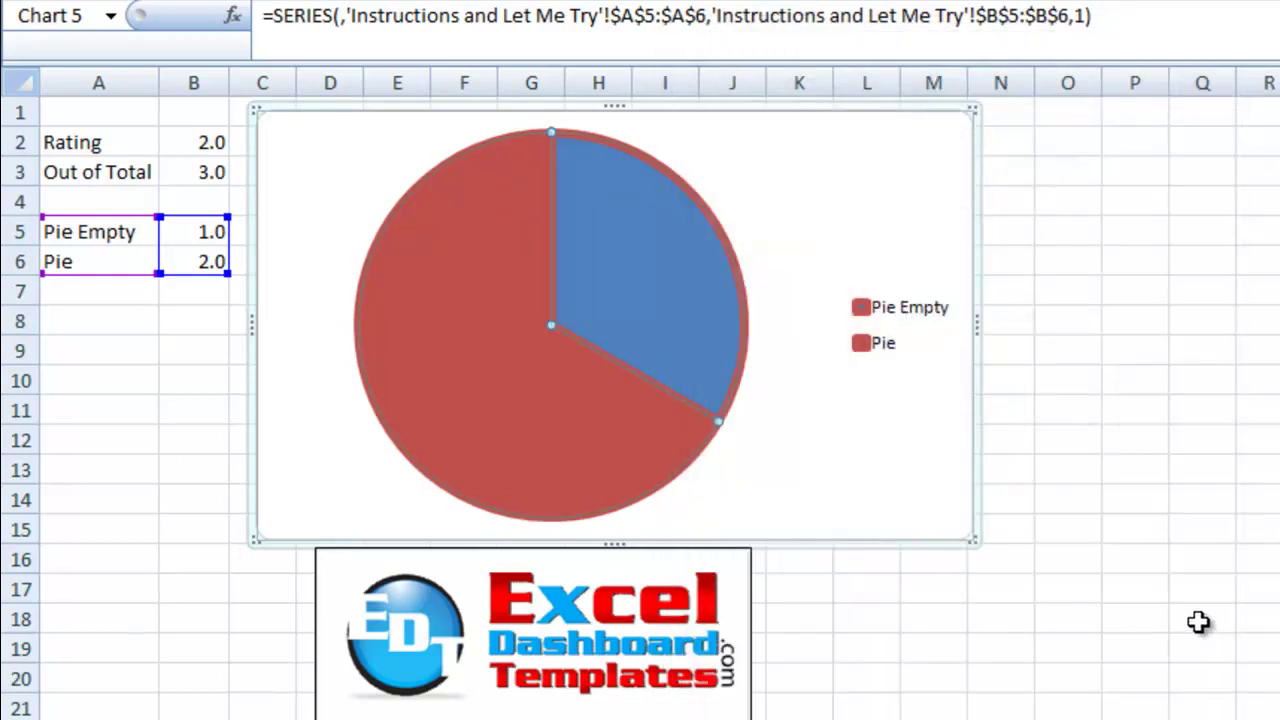
Set the Pie Empty data point's fill to No fill
left_click(1194, 623)
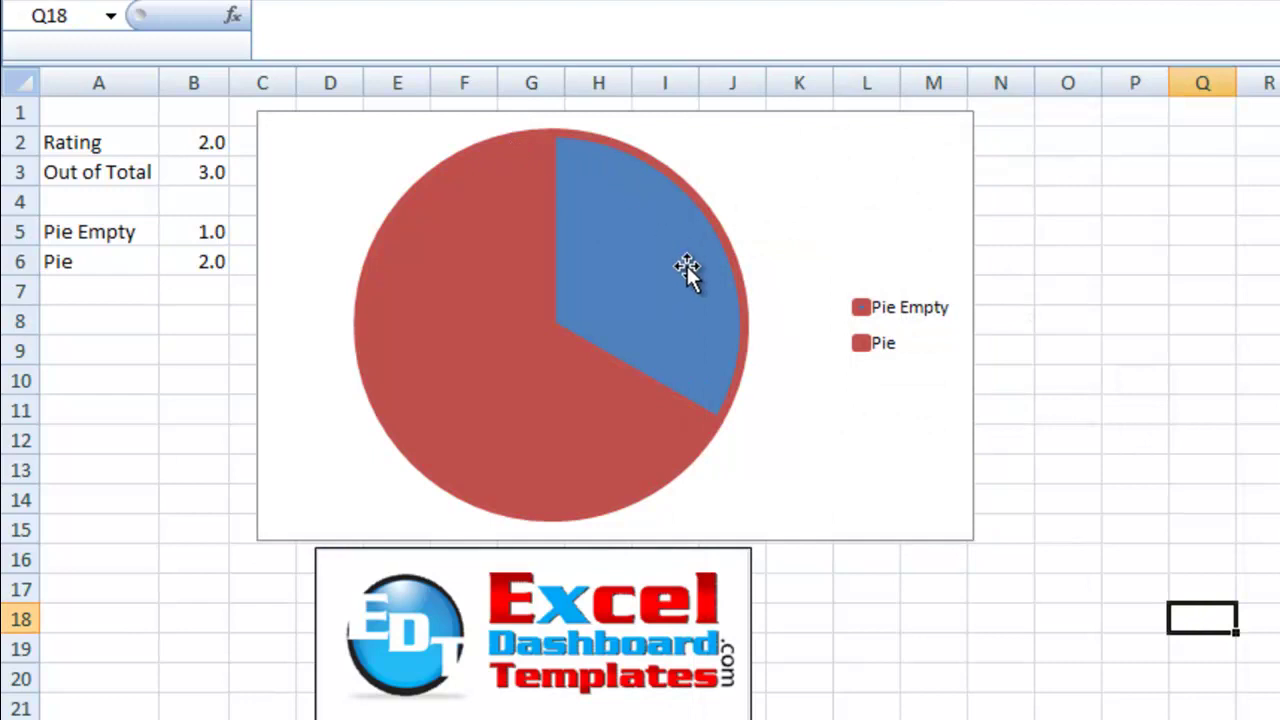
left_click(622, 235)
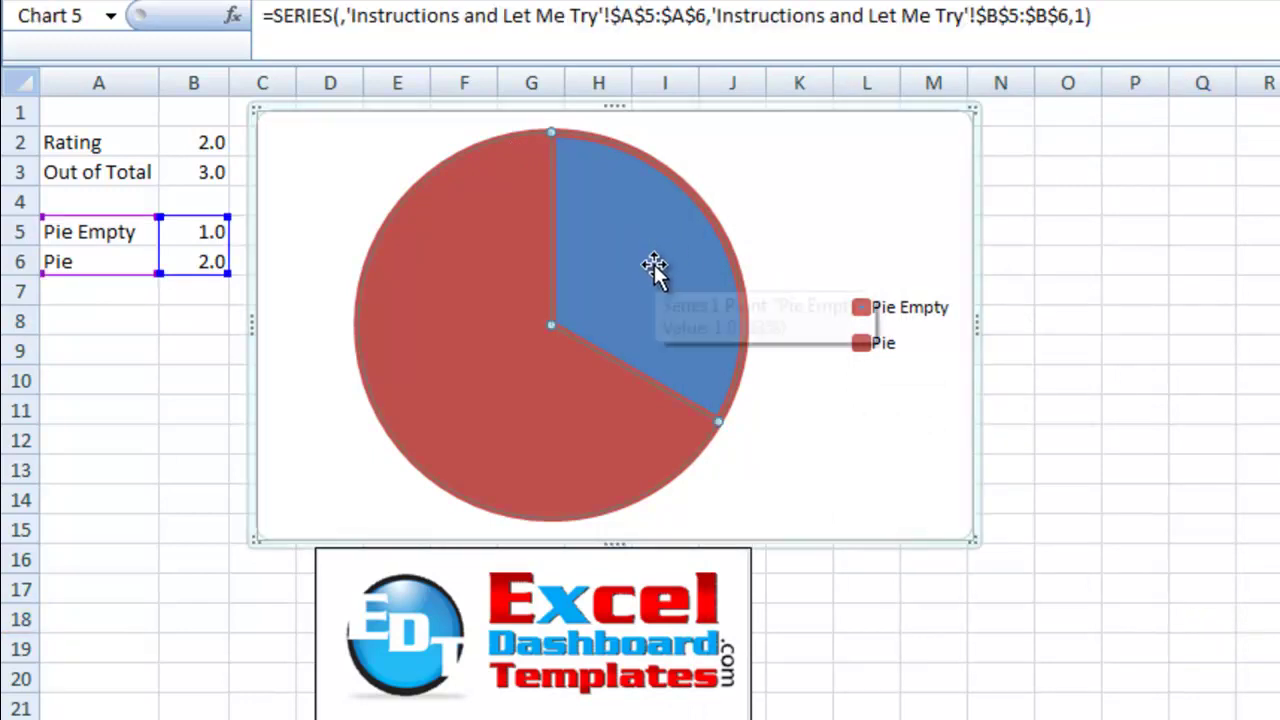
left_click(642, 258)
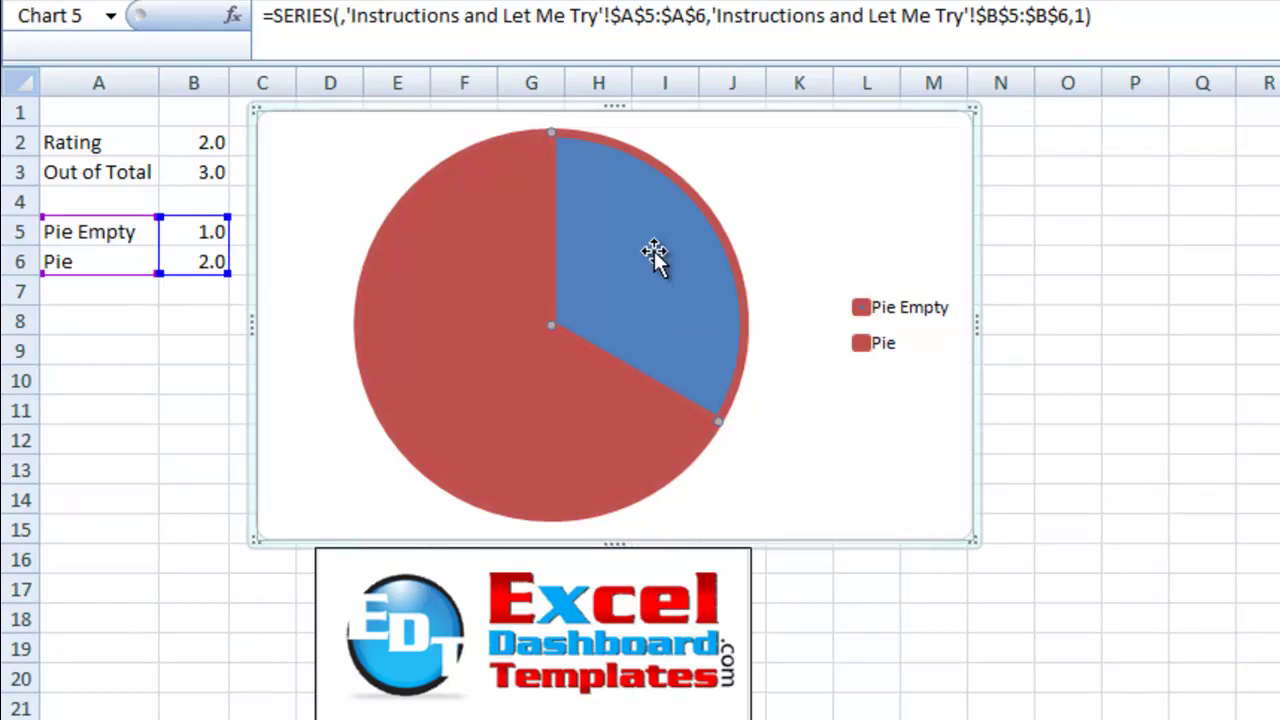
right_click(654, 250)
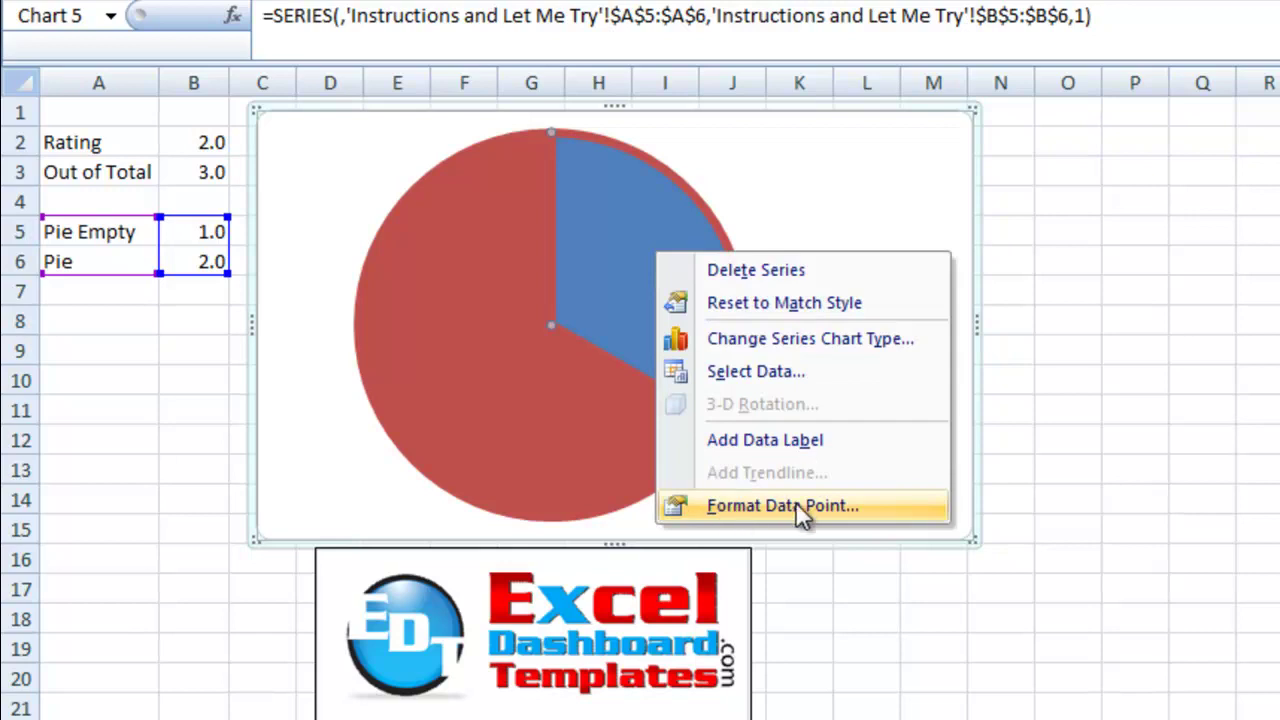
left_click(827, 506)
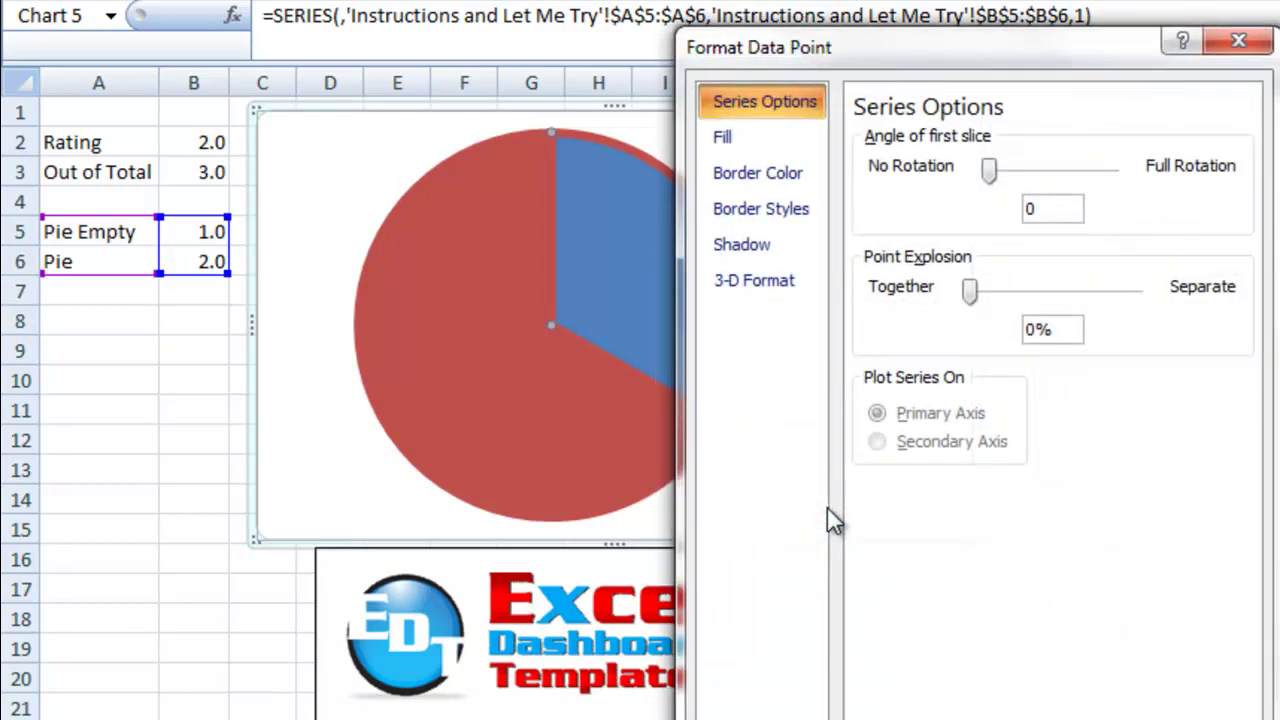
left_click(797, 146)
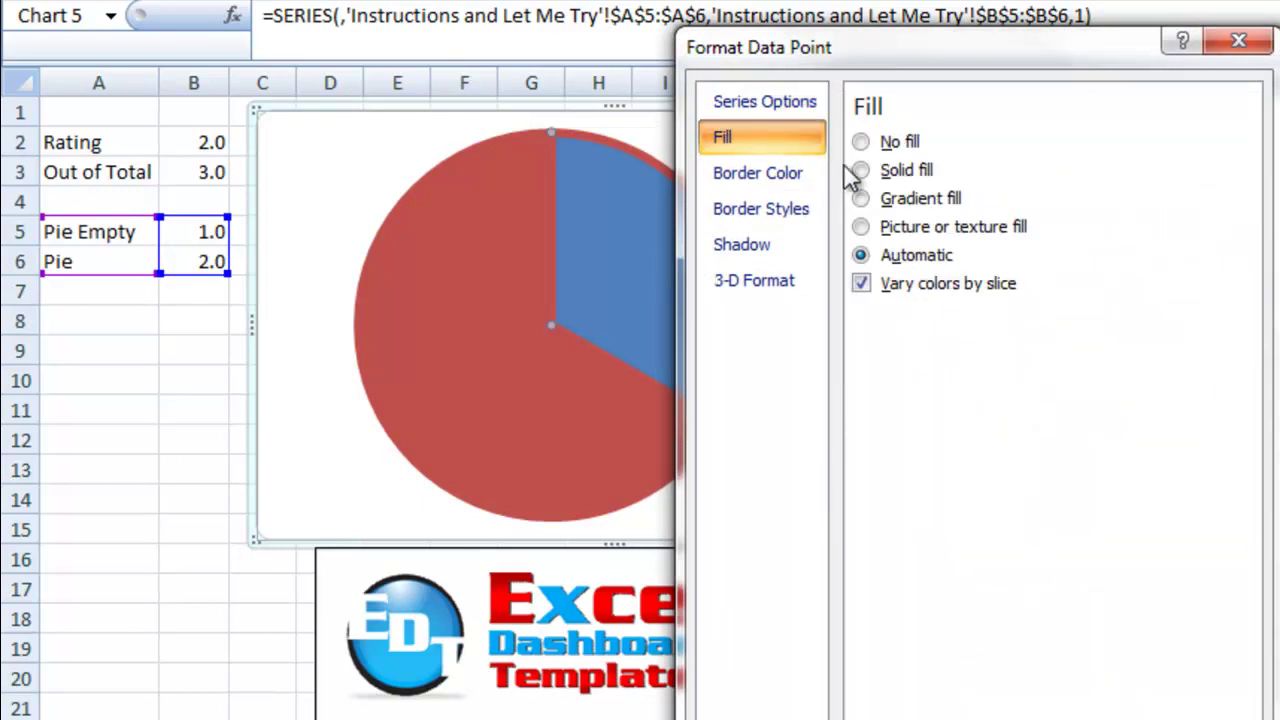
left_click(884, 146)
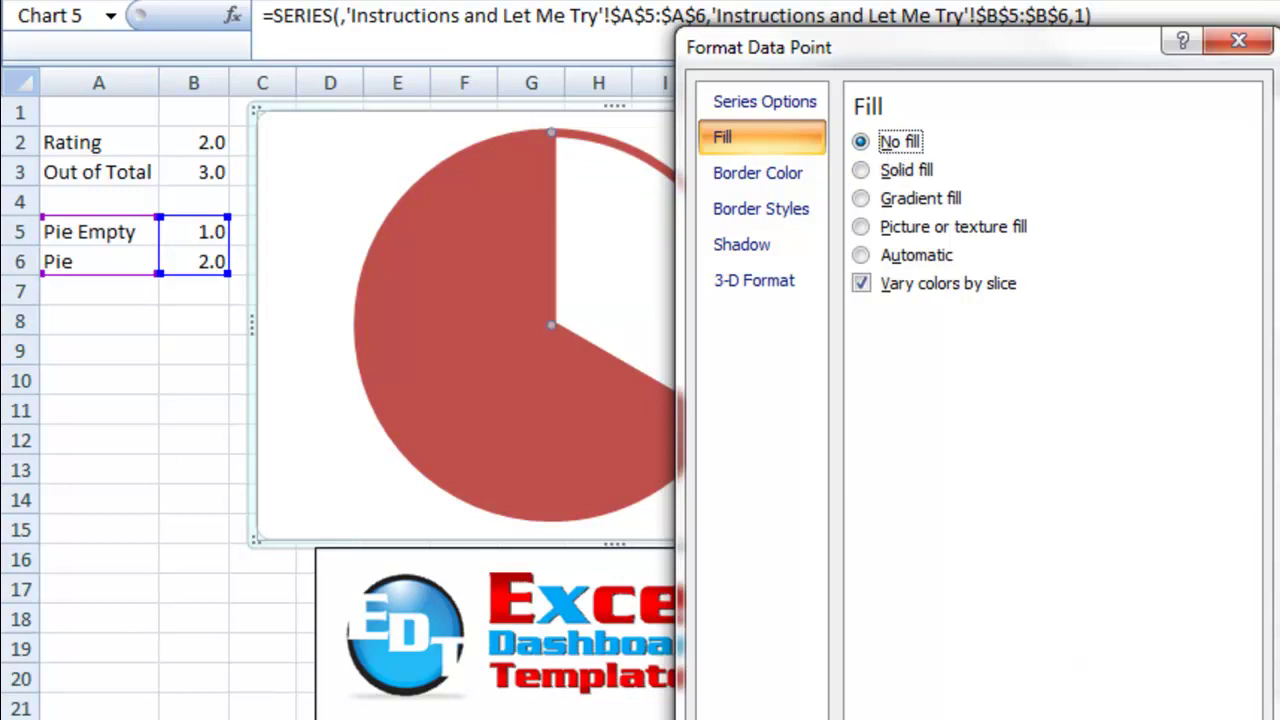
key("Escape")
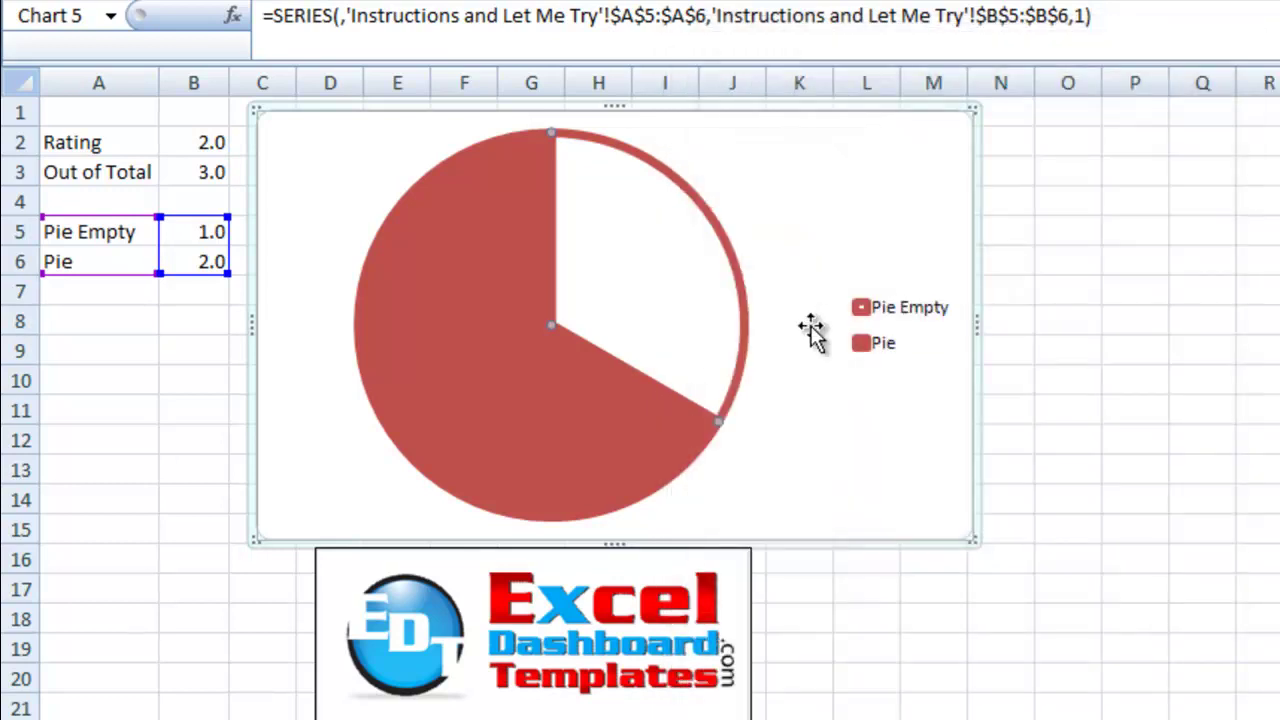
Delete the pie chart's legend
left_click(800, 255)
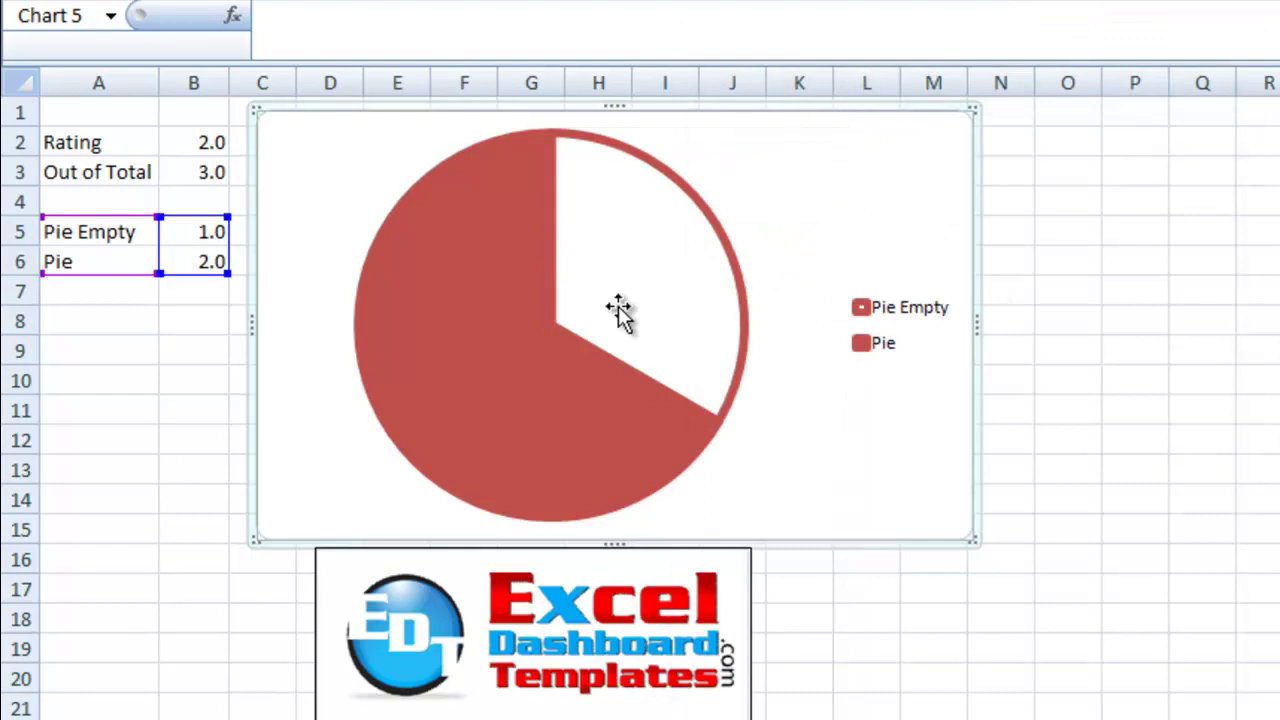
left_click(898, 342)
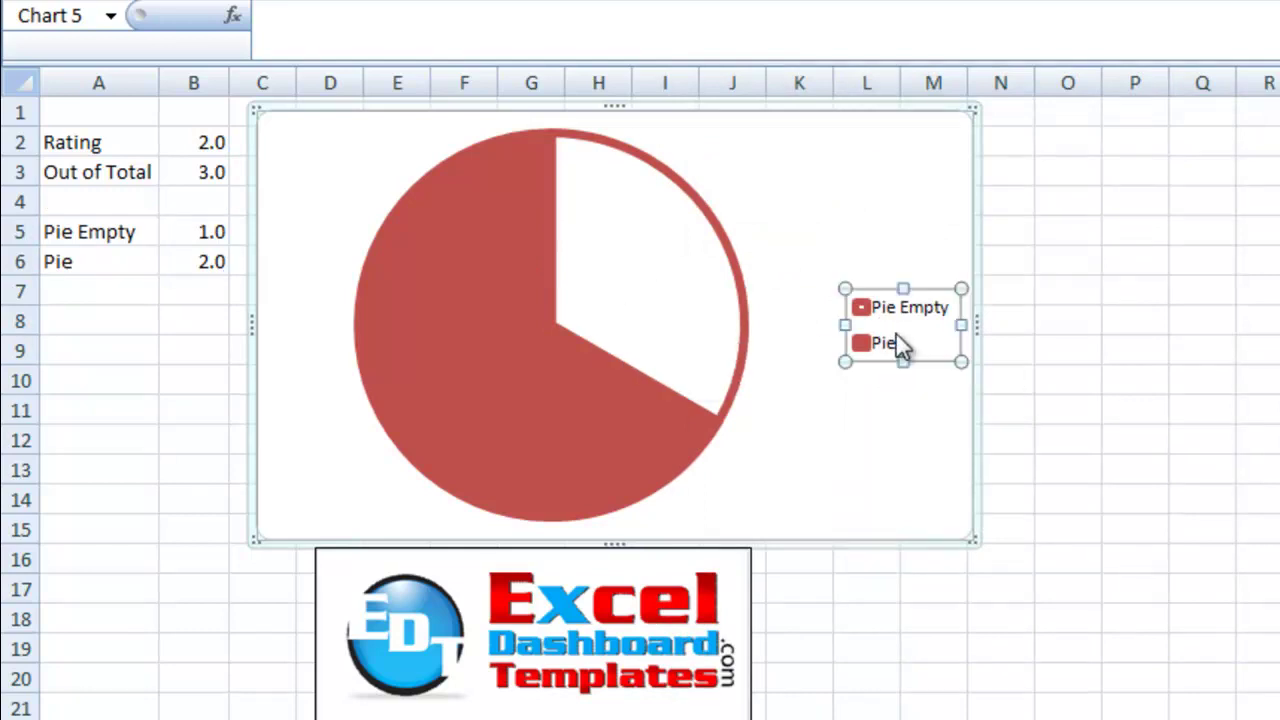
key("Delete")
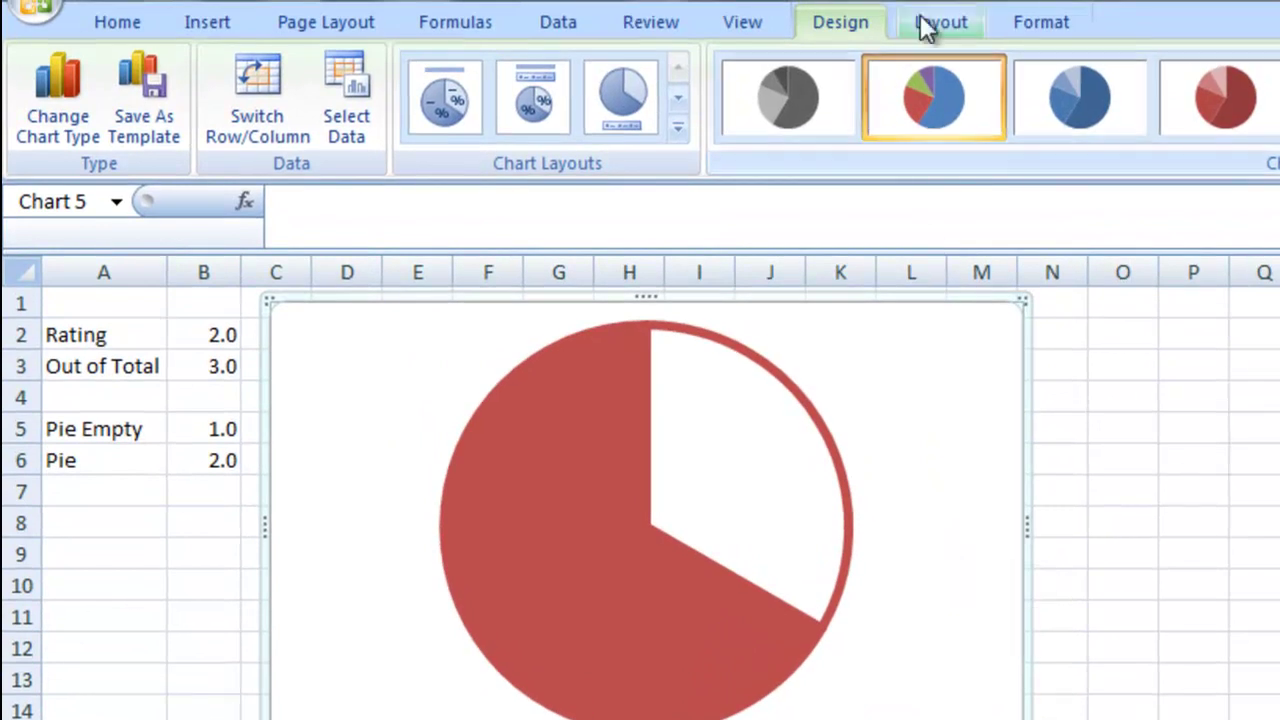
Add an Above Chart title linked to cell A2 with the formula =A2
left_click(925, 28)
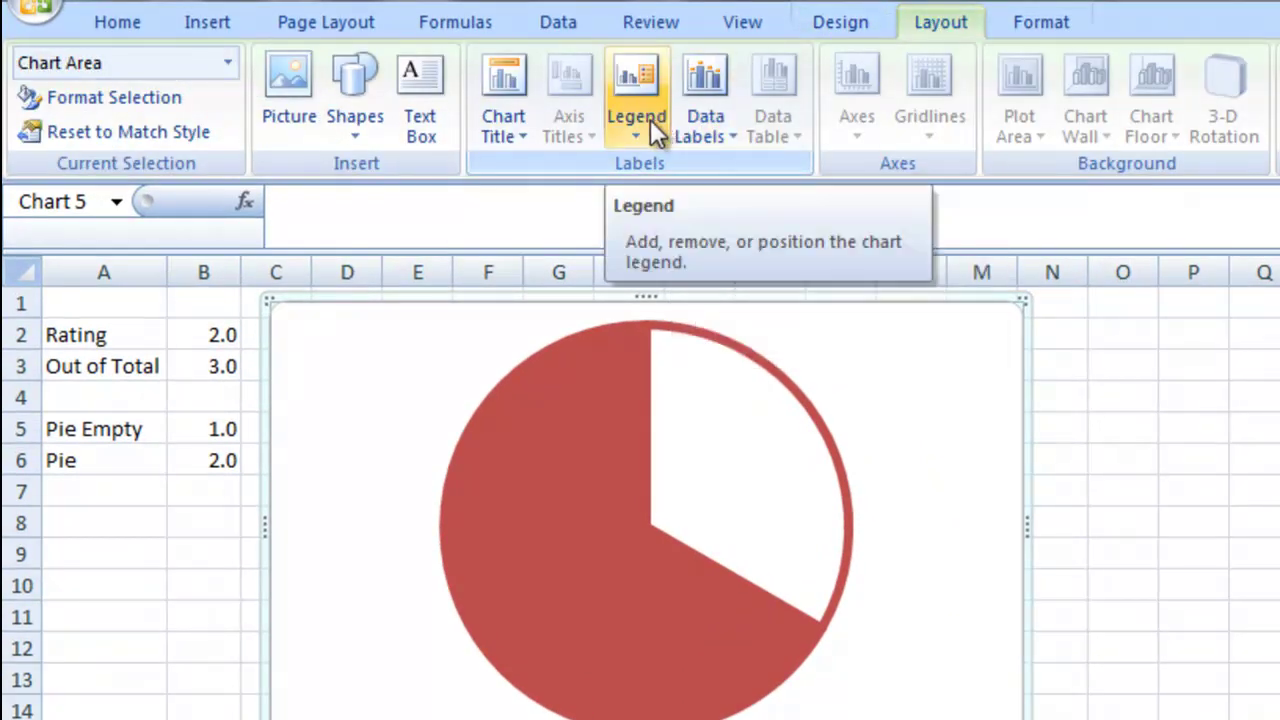
left_click(516, 127)
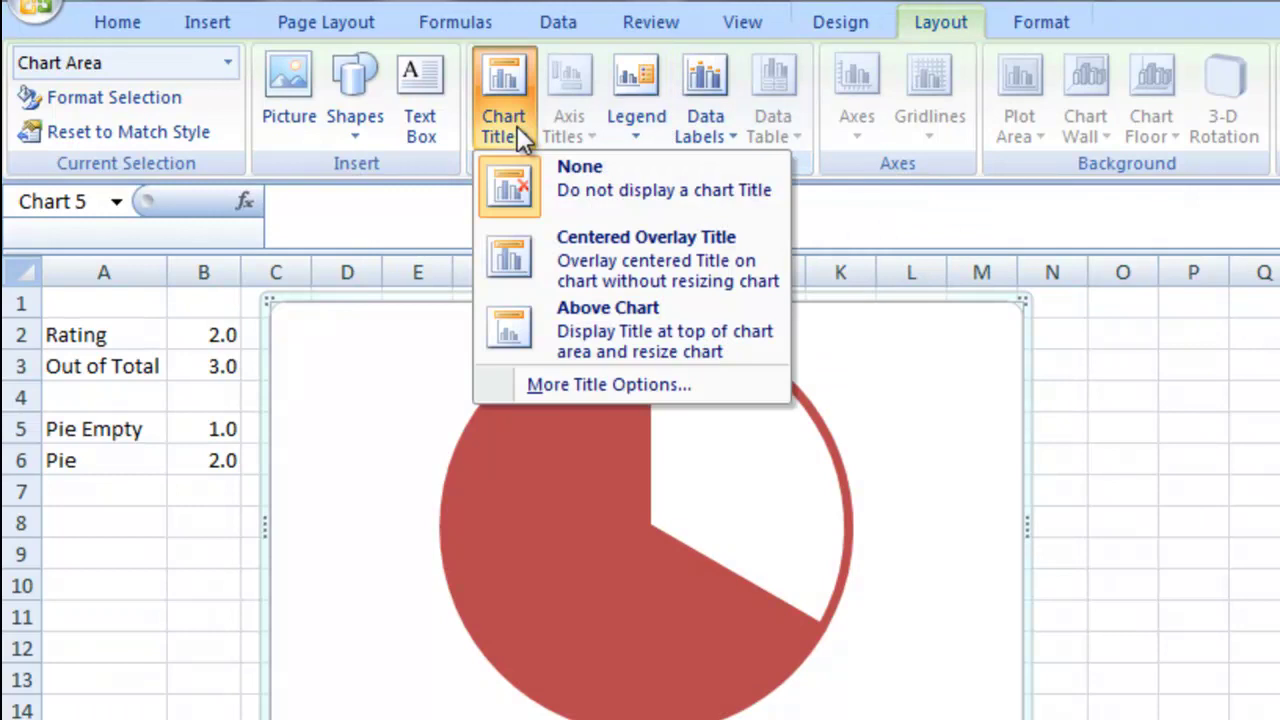
left_click(575, 346)
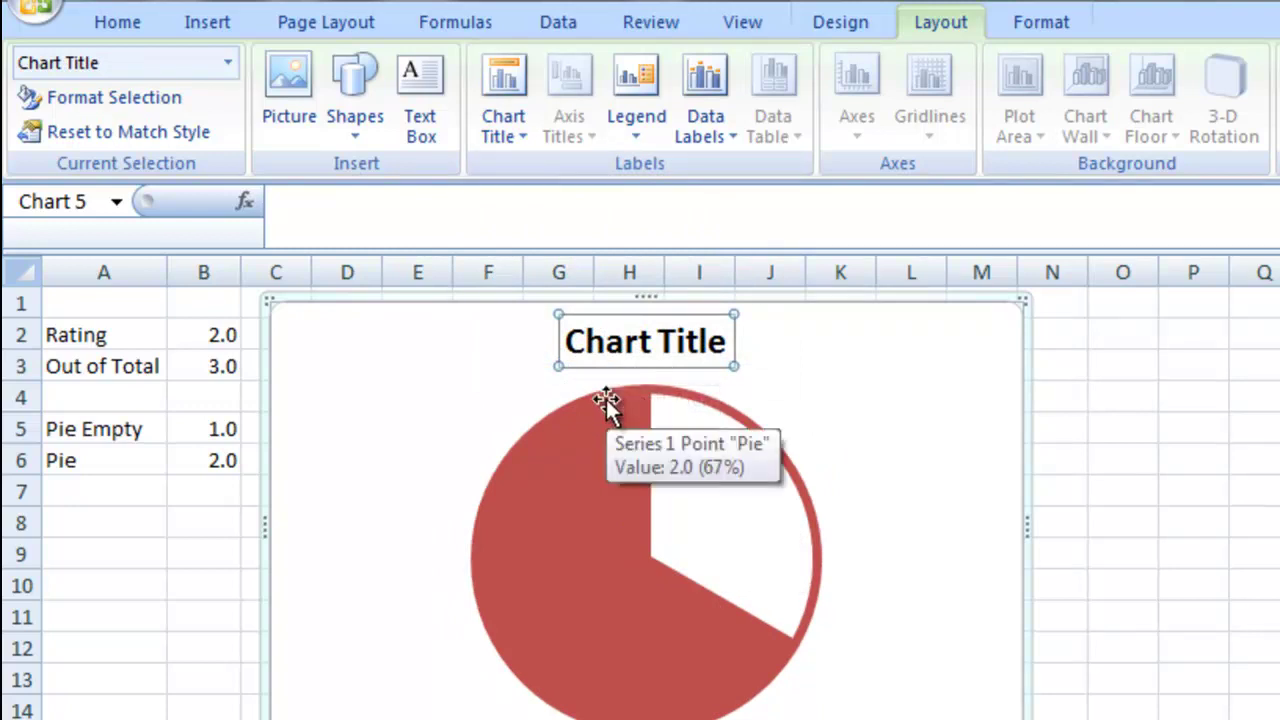
type("=")
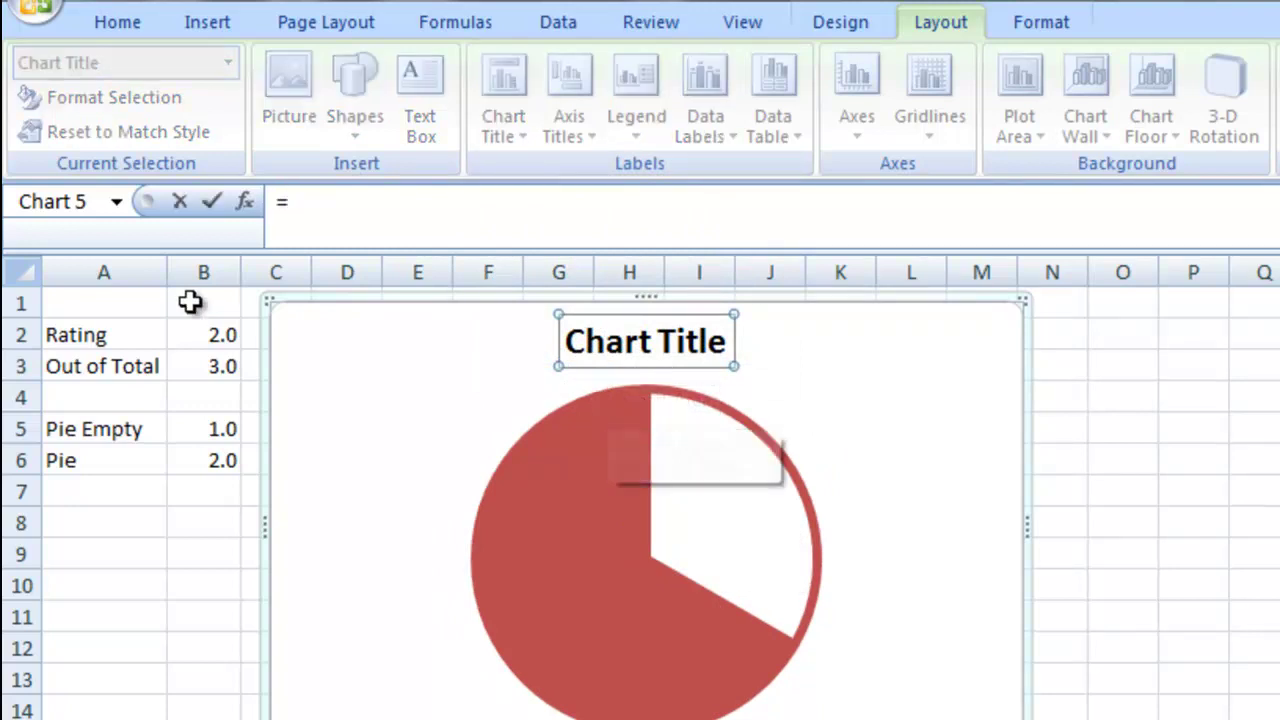
left_click(95, 338)
key("Return")
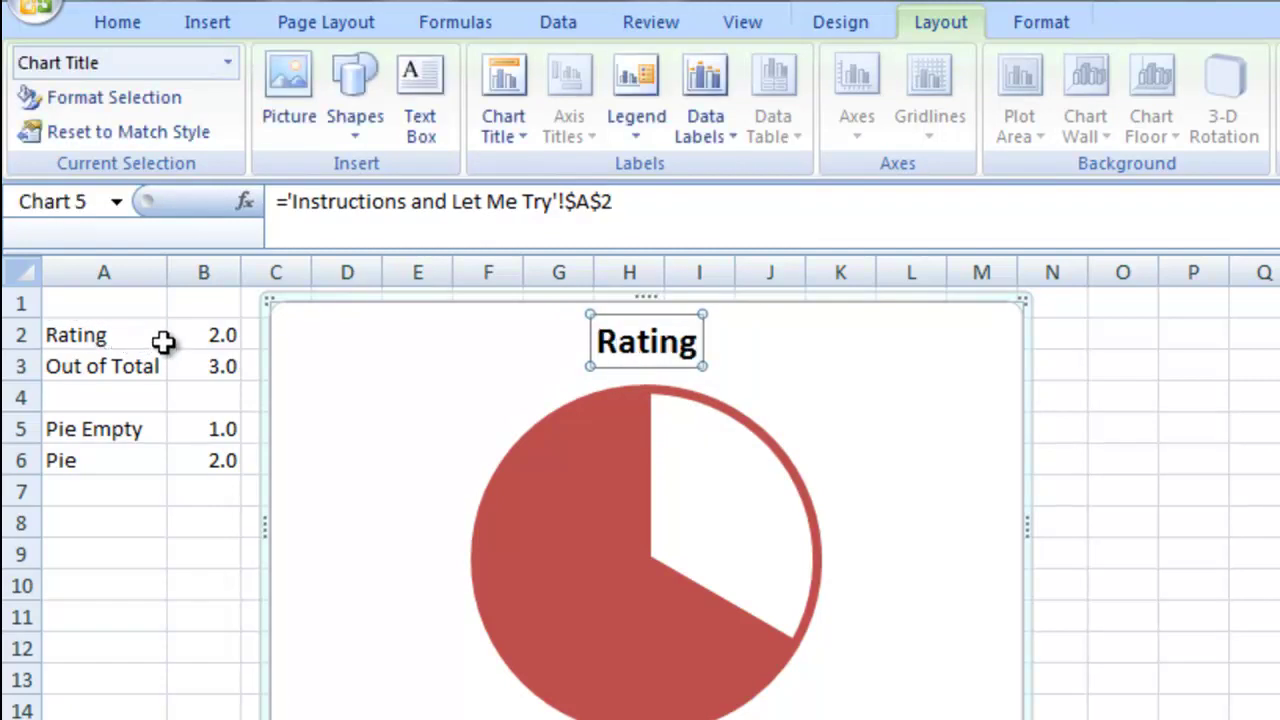
left_click(141, 338)
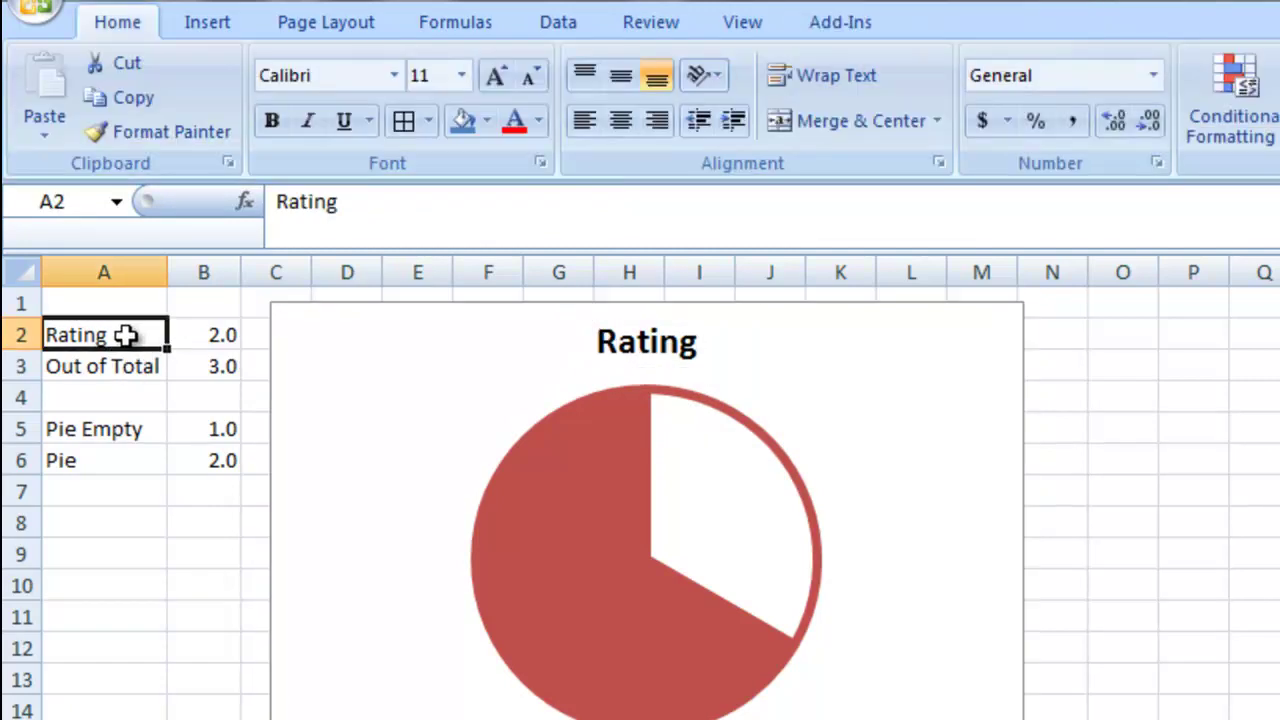
Enter the formula ="Rating "&B2&" out of "&B3 in cell A2
left_click(191, 336)
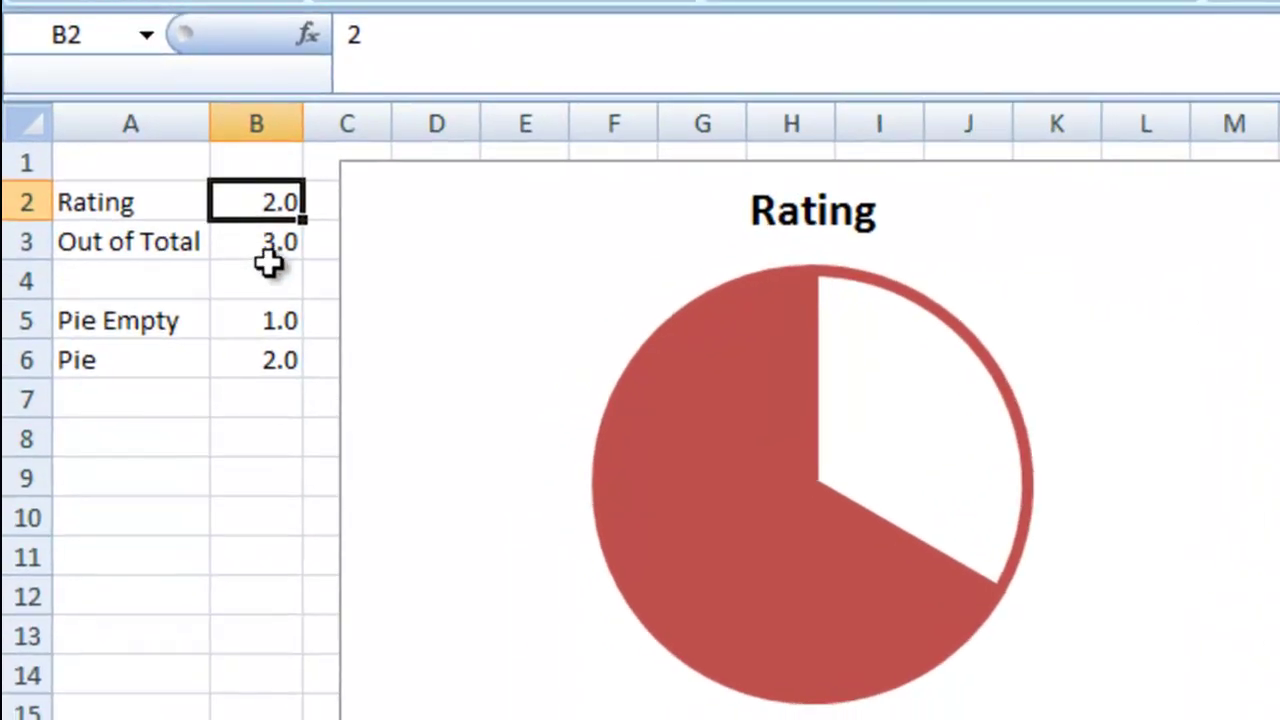
left_click(147, 201)
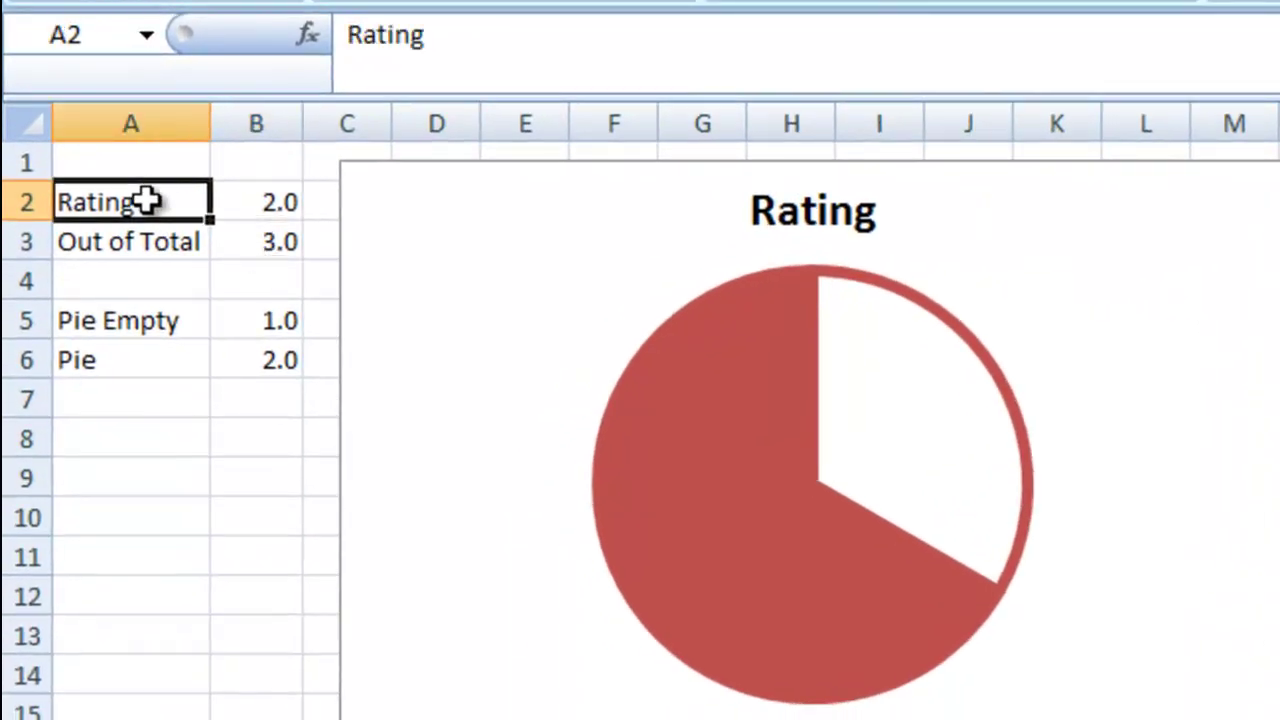
type("=")
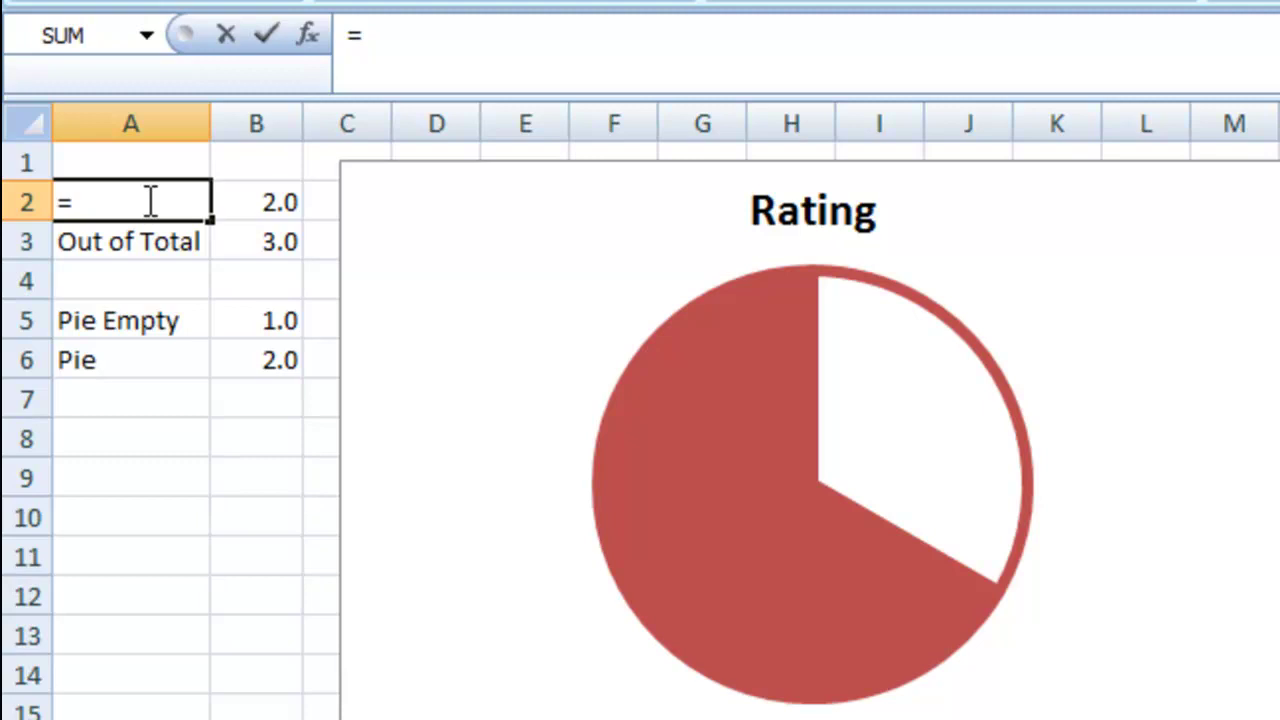
type("\"Rat")
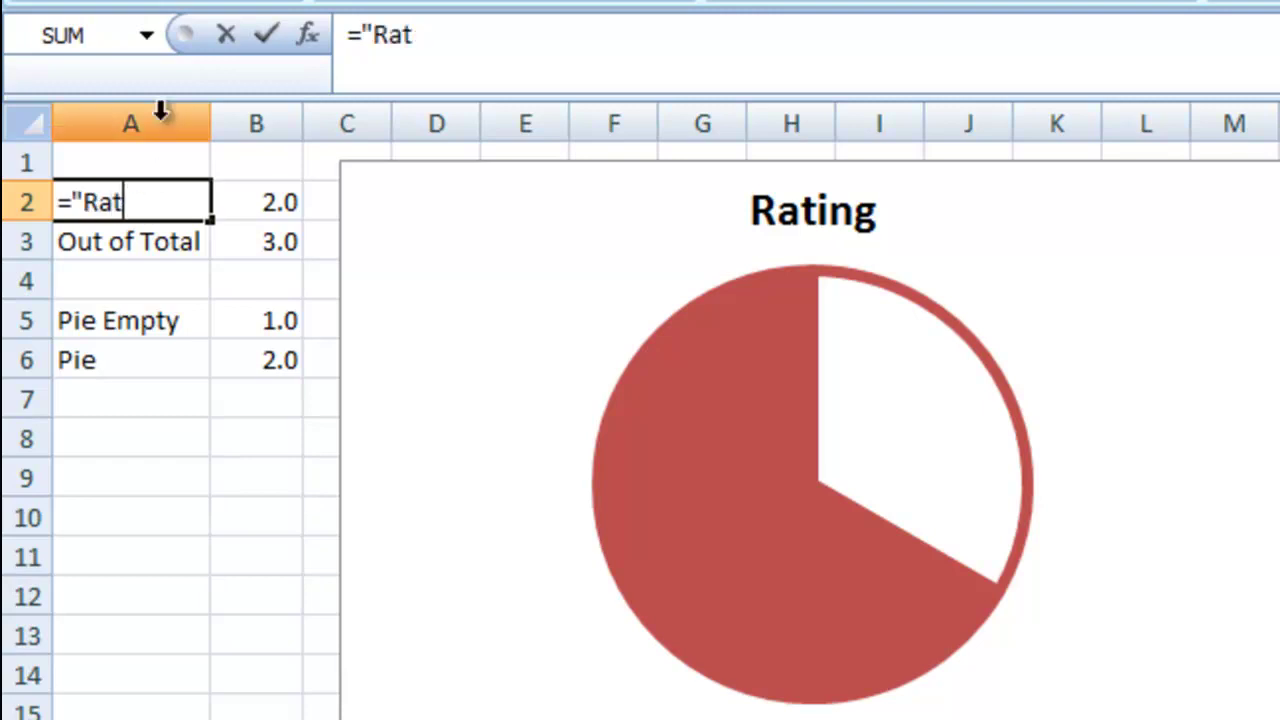
type("ing\"&")
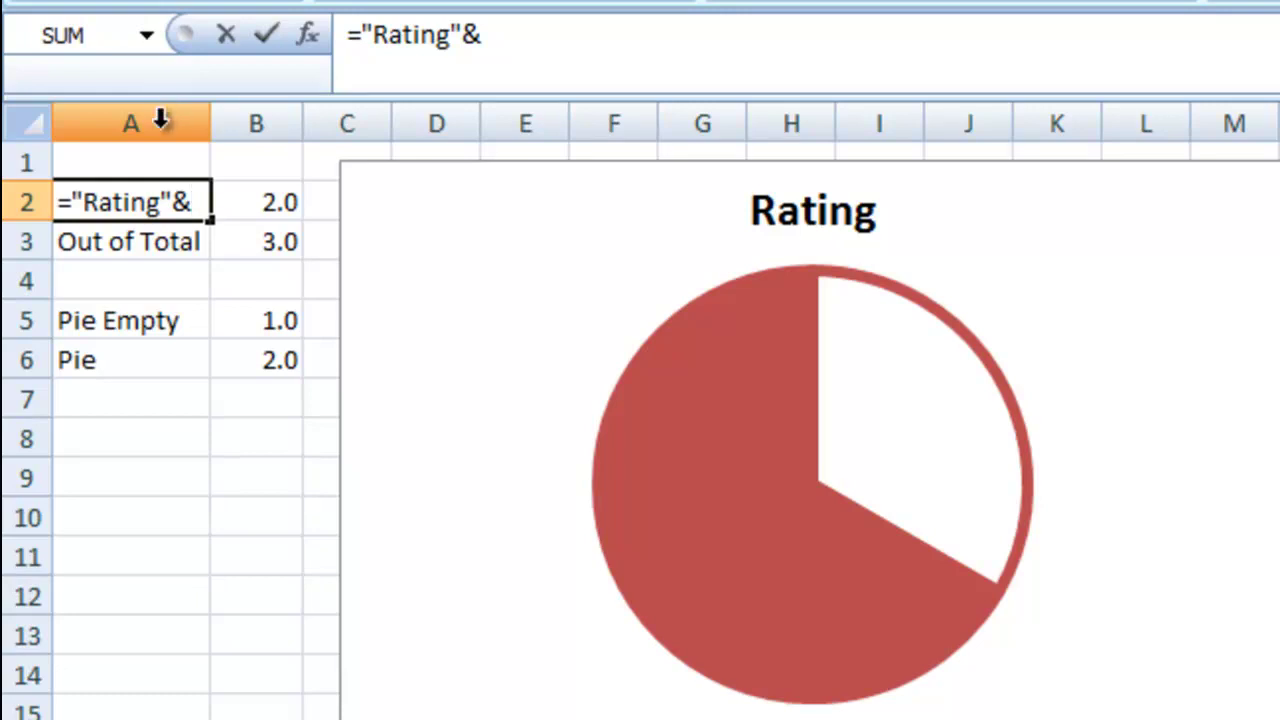
key("BackSpace")
key("BackSpace")
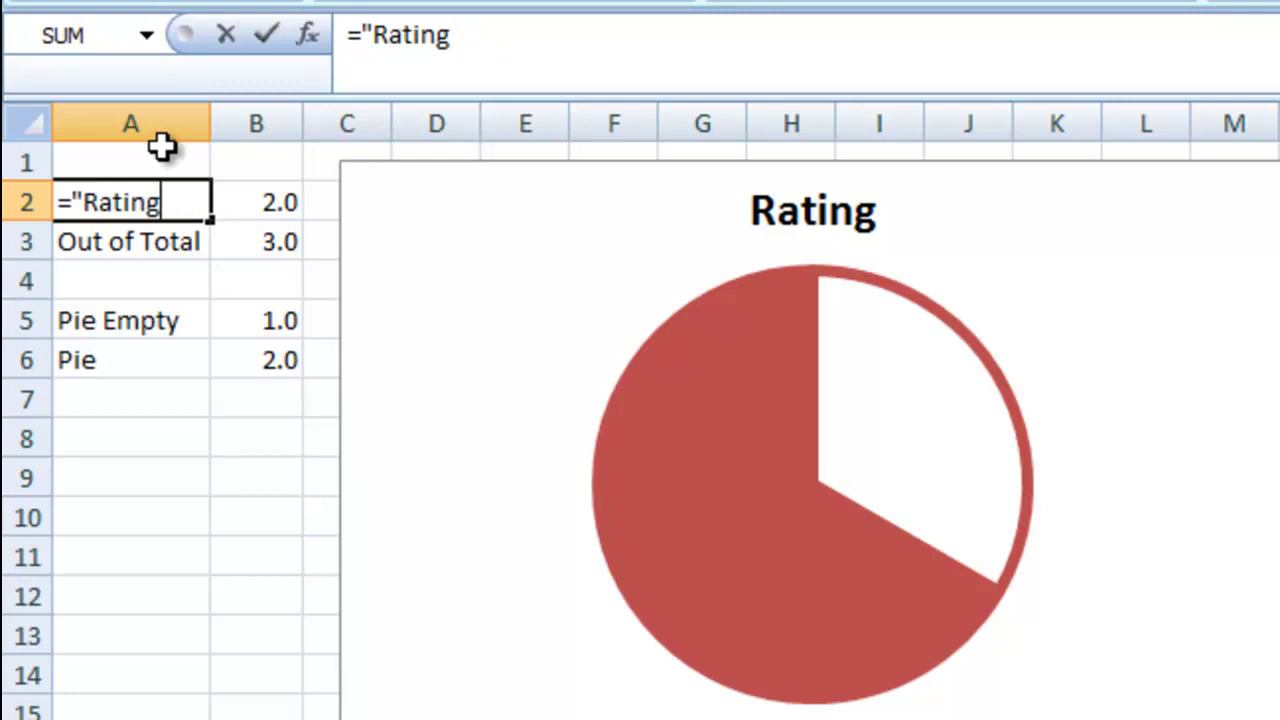
type("\"&")
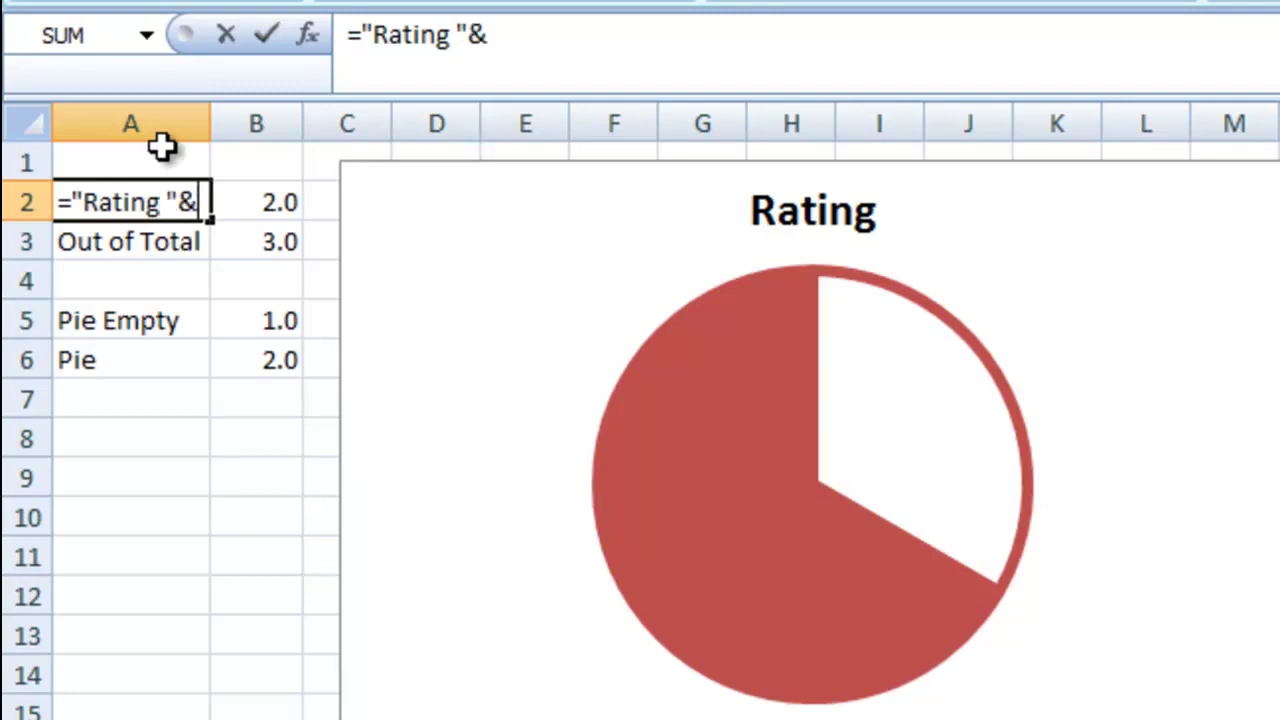
left_click(253, 192)
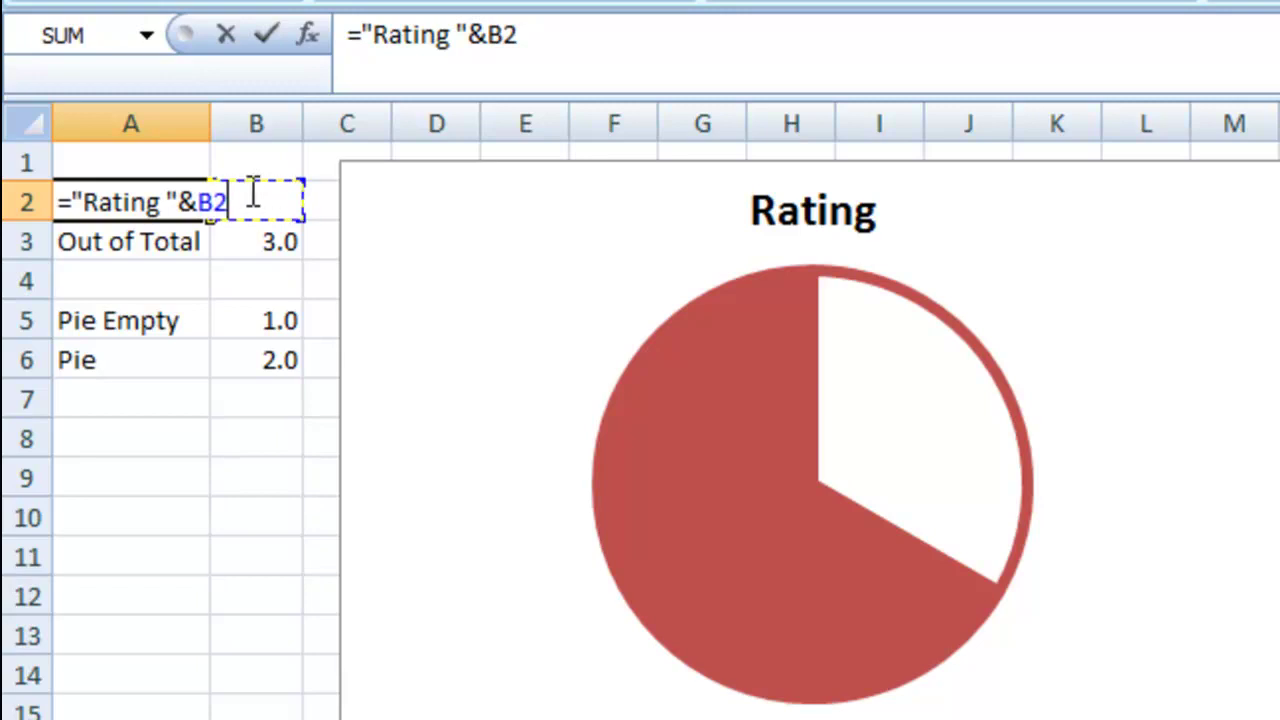
type("&")
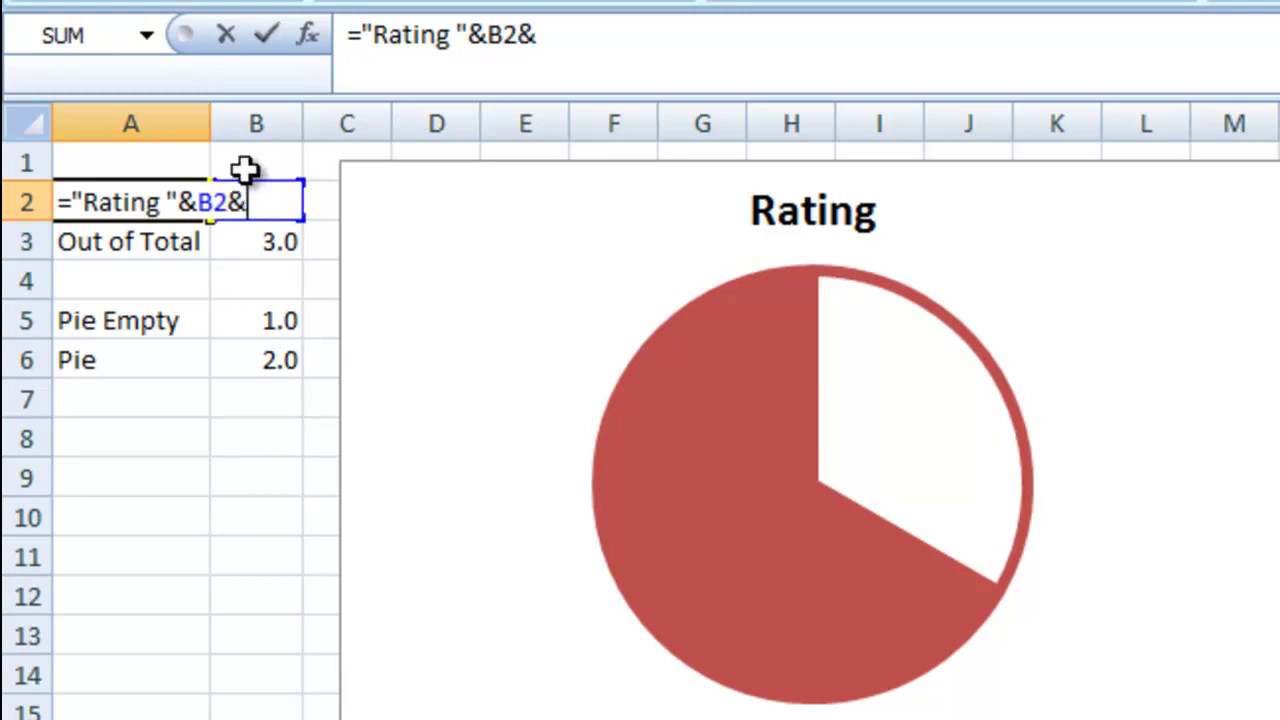
type("\" out o")
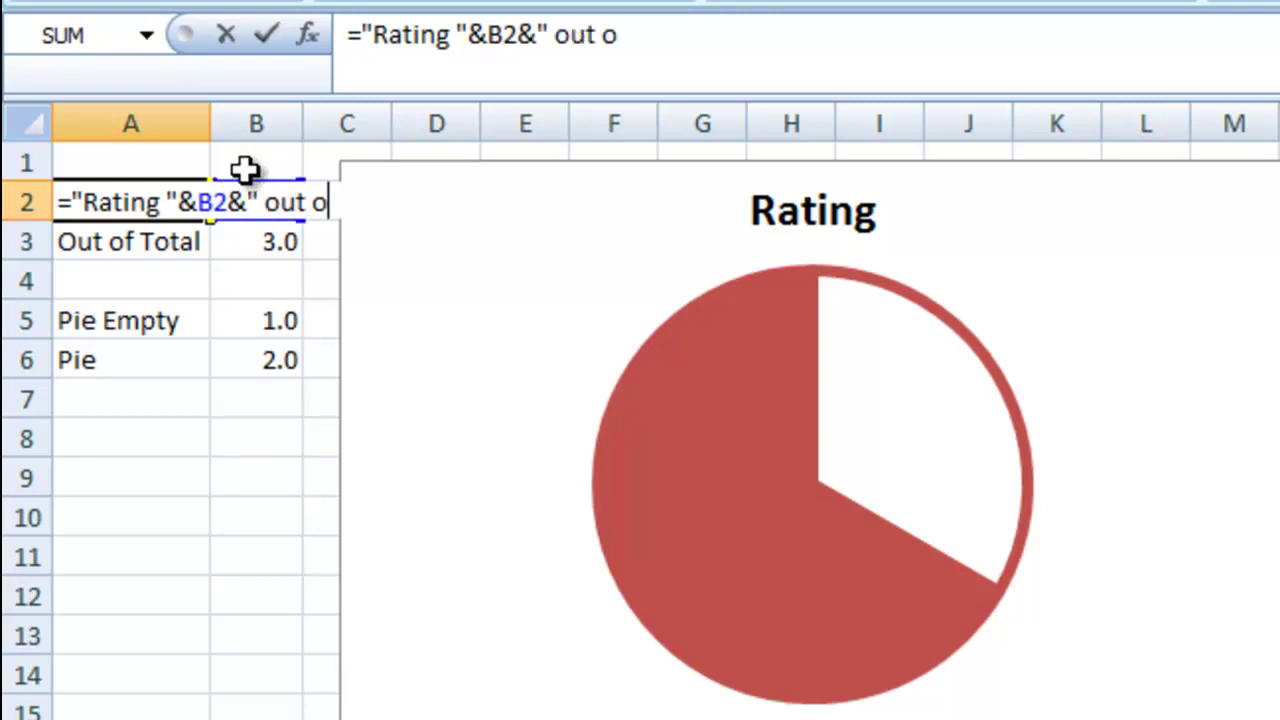
type("f \"&")
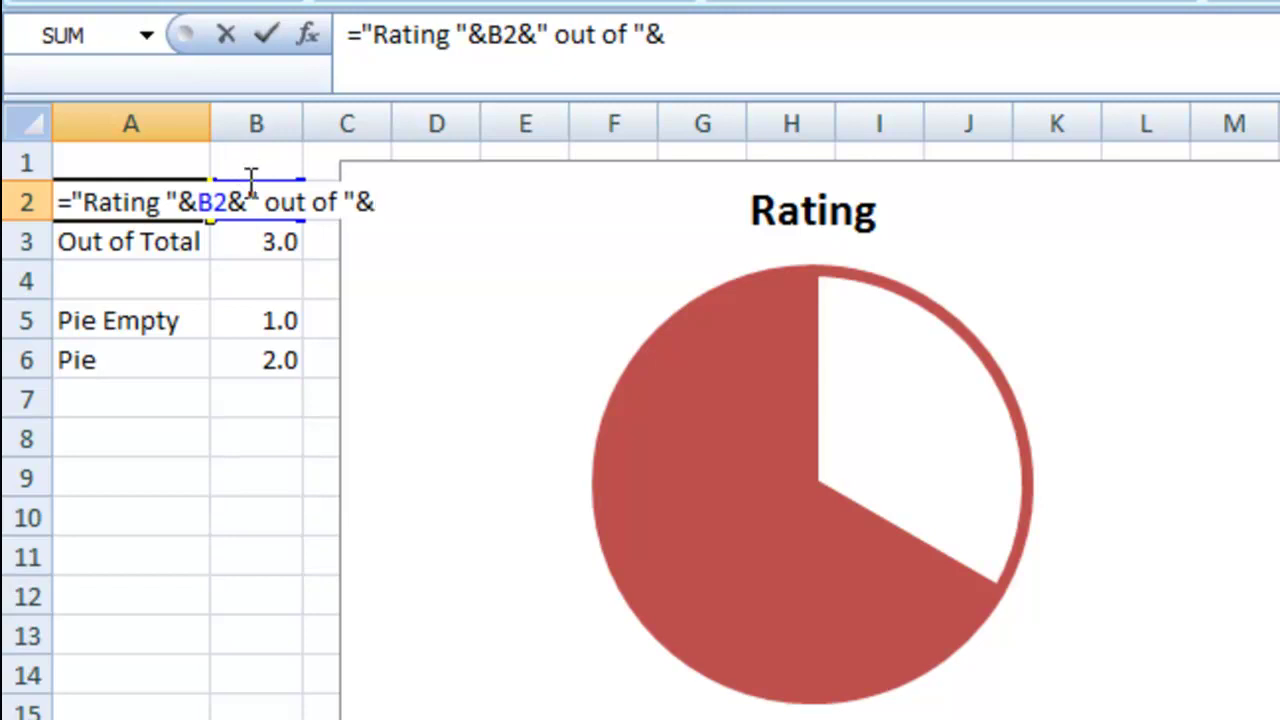
left_click(254, 240)
key("Return")
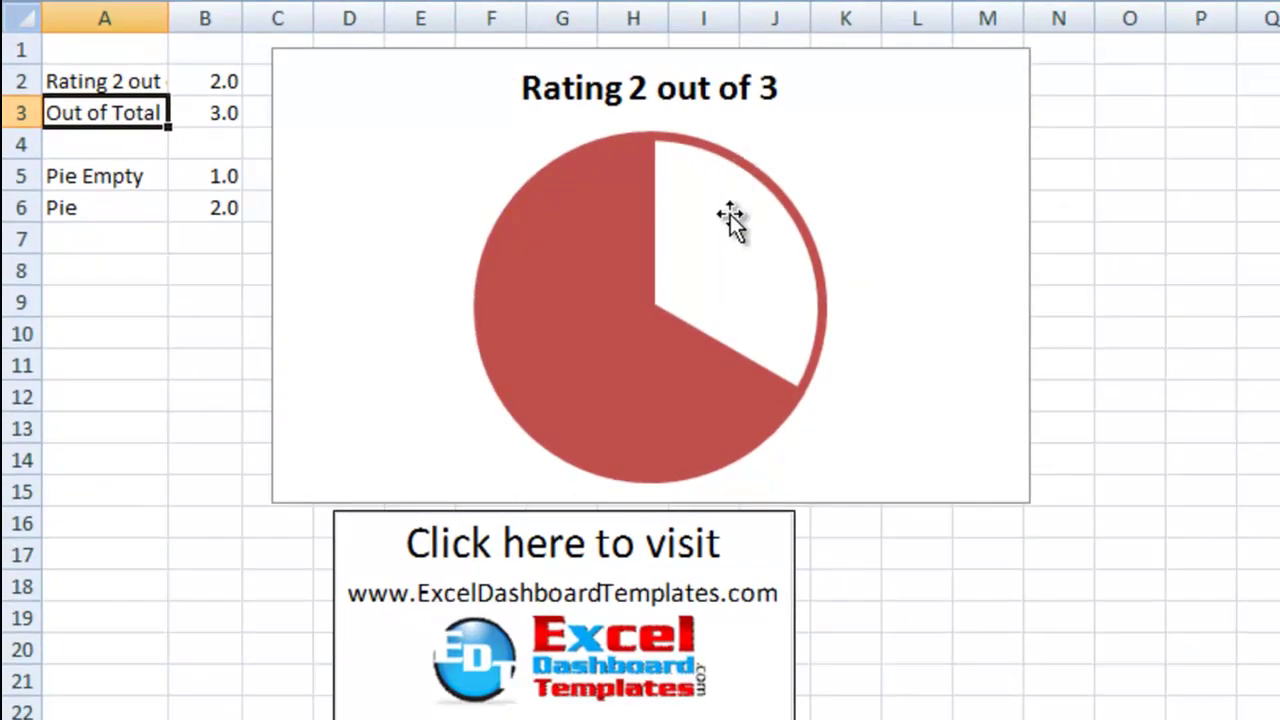
Enter 1 as the rating in B2 to test the gauge
left_click(222, 90)
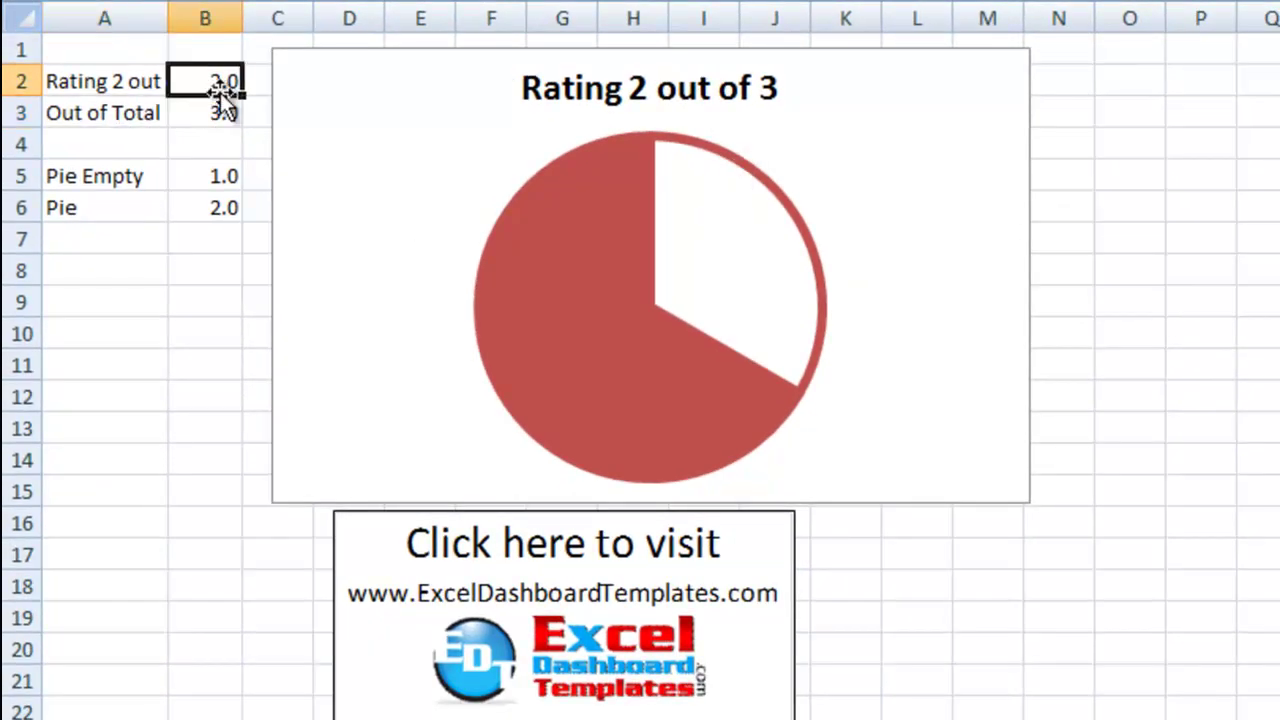
type("1")
key("Return")
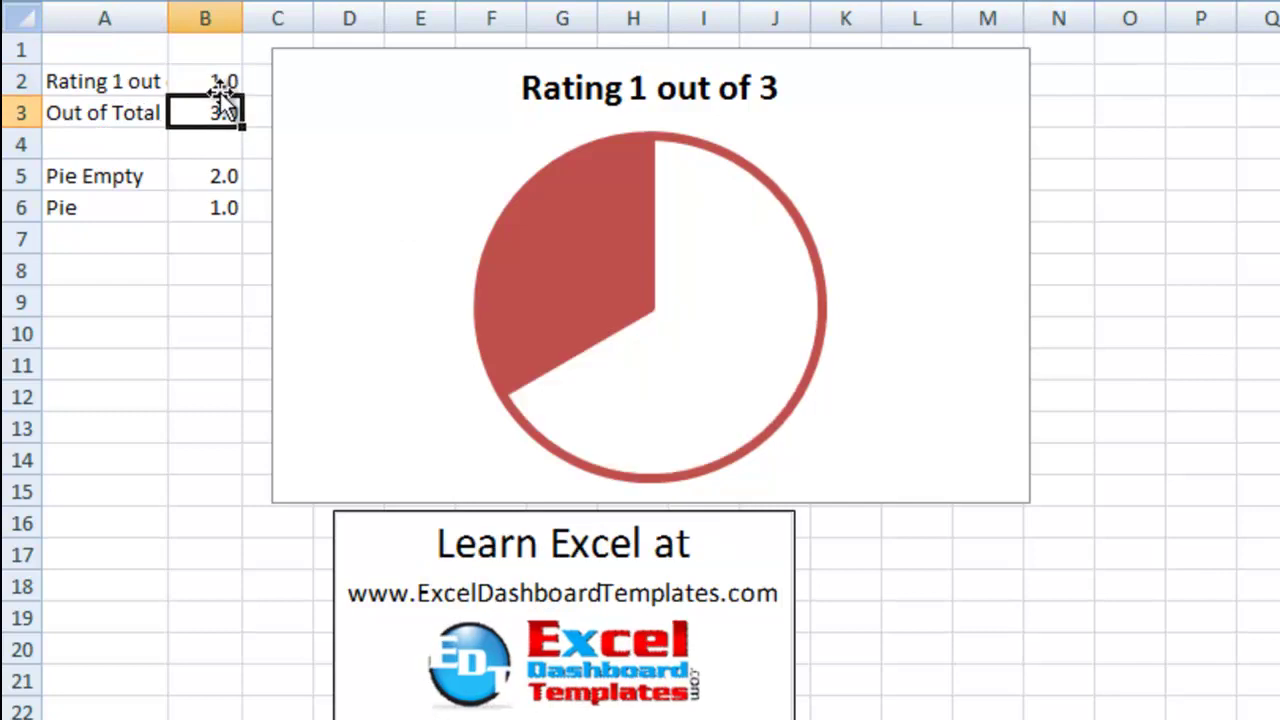